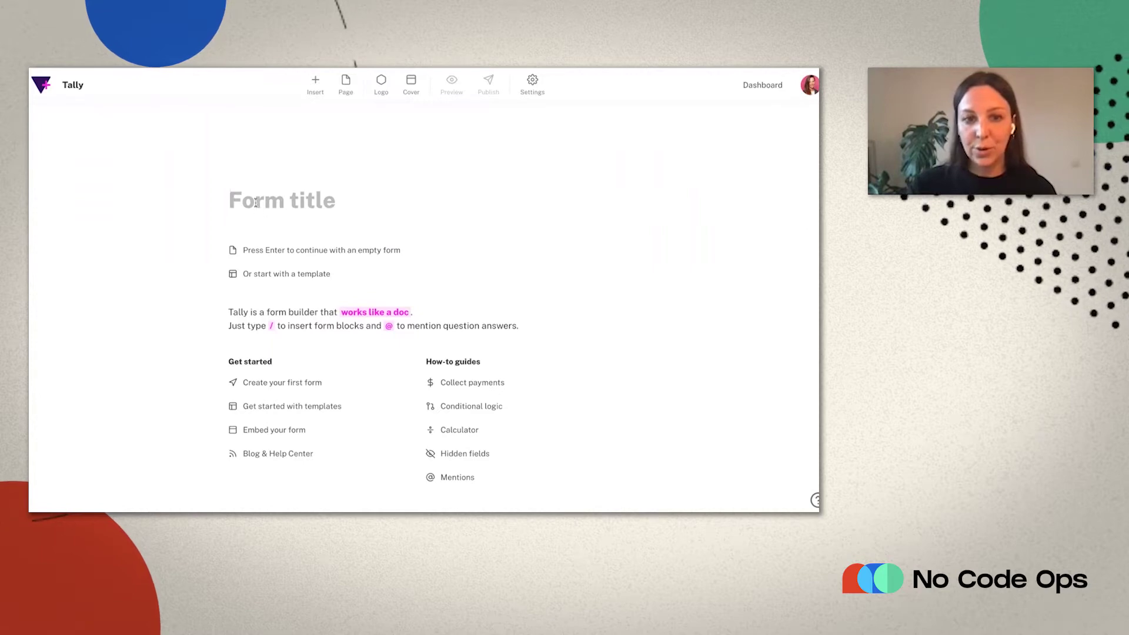
- Start from an empty form and place the cursor in the Form title field
{"action": "key", "text": "Return"}
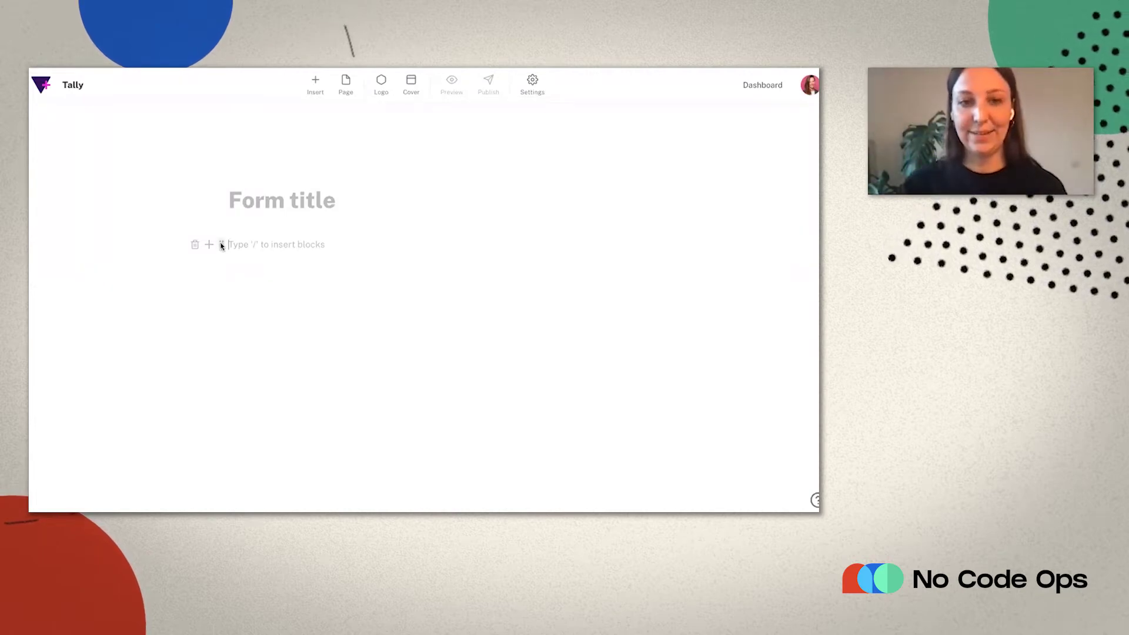
{"action": "left_click", "coordinate": [238, 200]}
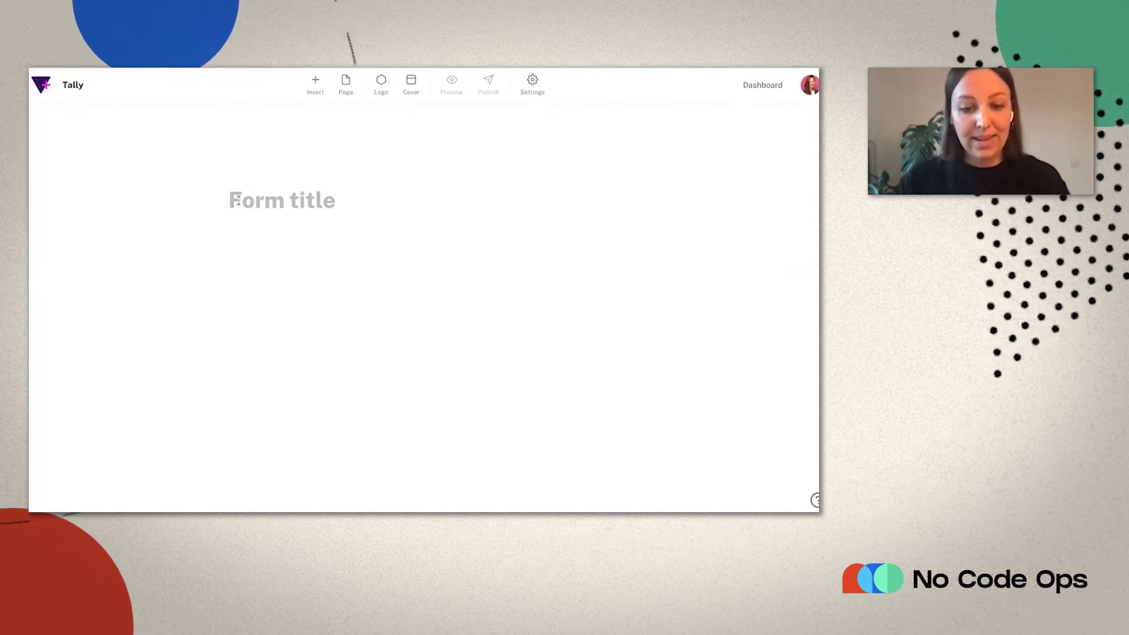
- Title the form 'No Code Ops Webinar' with a Heading 2 'Building forms with Tally on April 4th, 2020'
{"action": "type", "text": "No Code"}
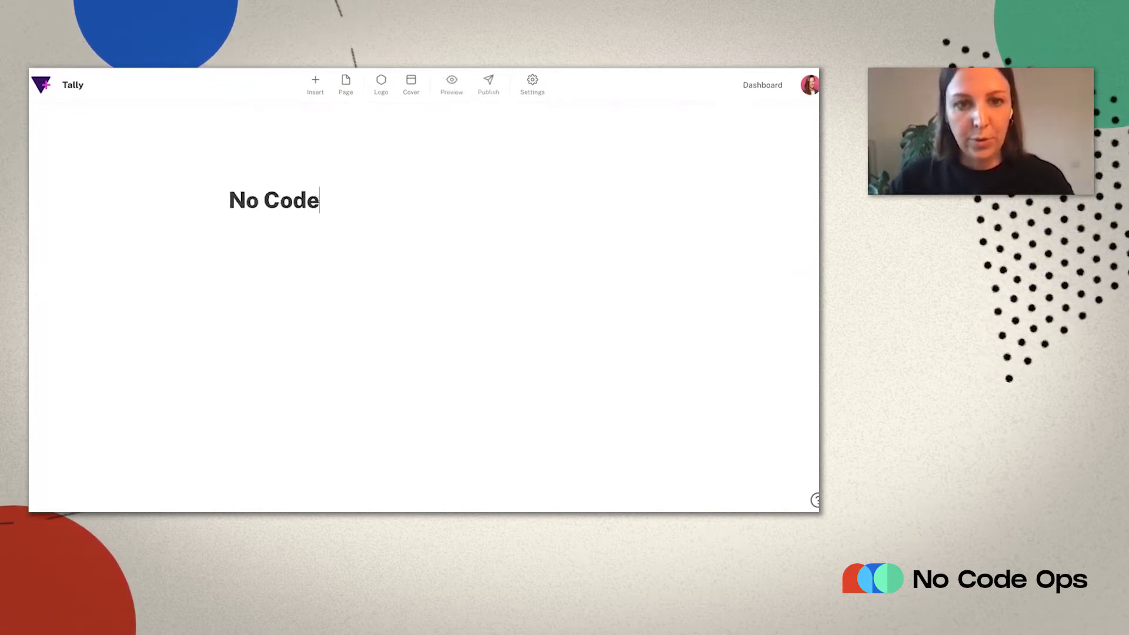
{"action": "type", "text": " Ops Webinar"}
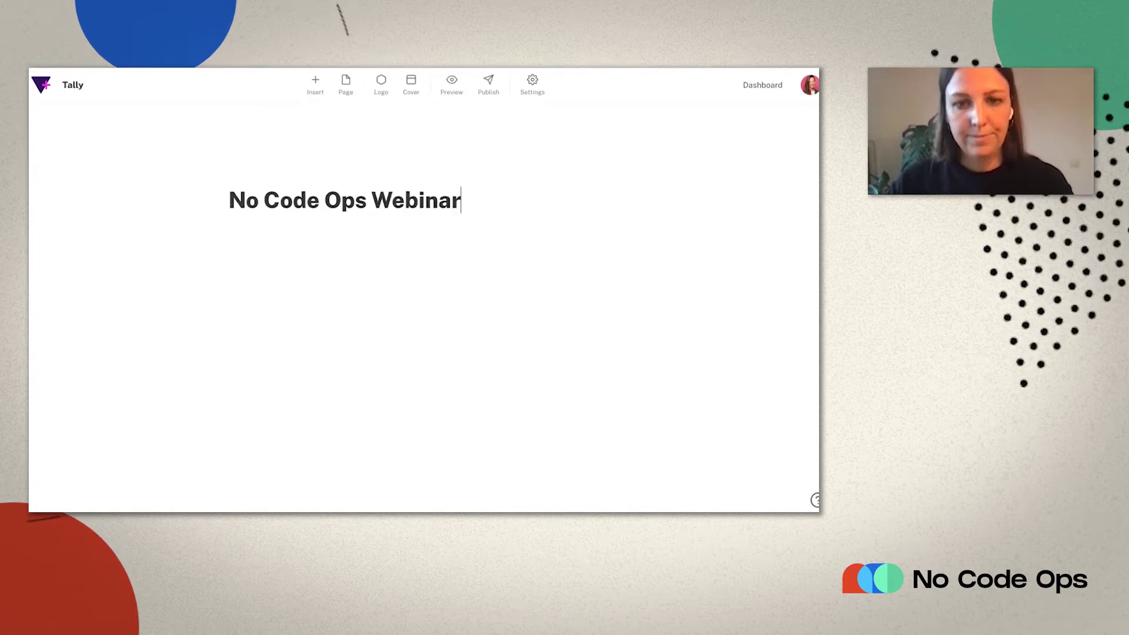
{"action": "key", "text": "Return"}
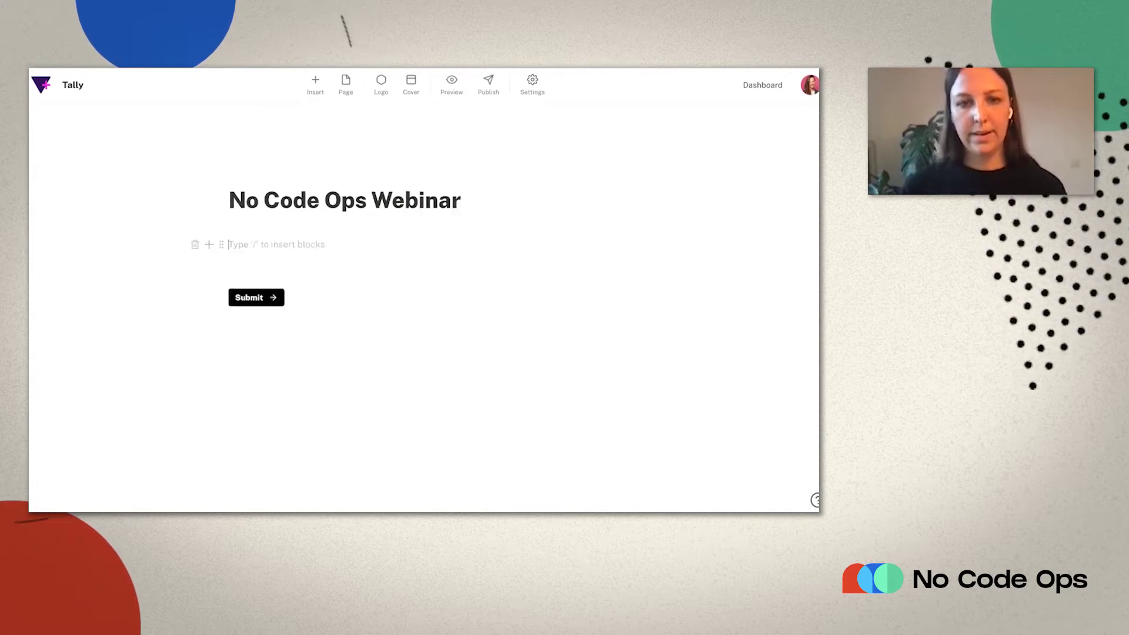
{"action": "type", "text": "/head"}
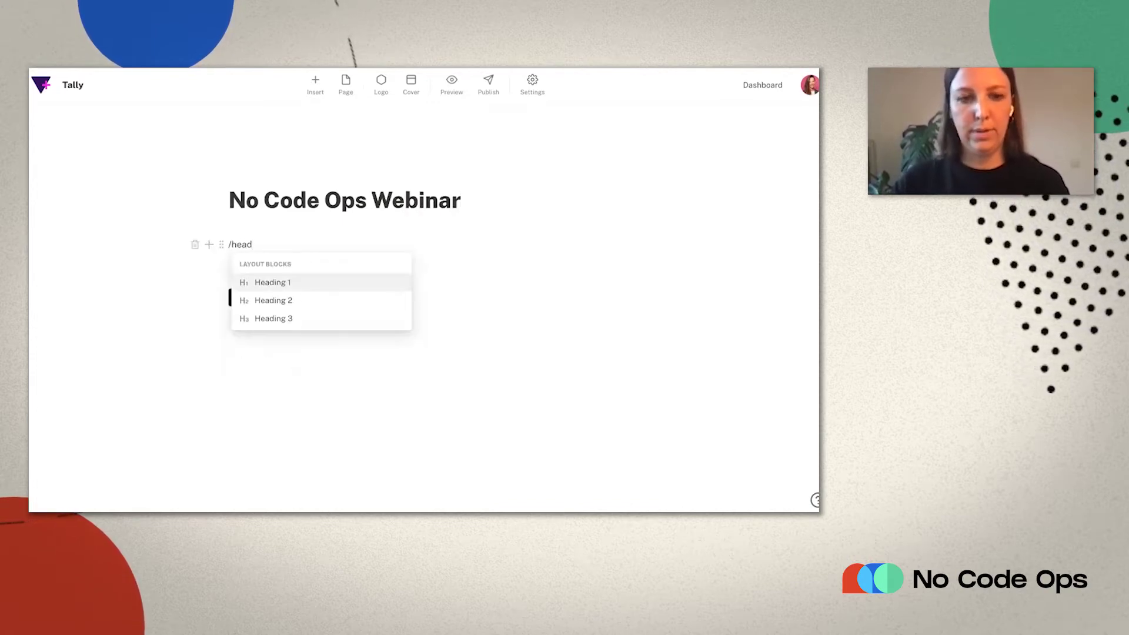
{"action": "key", "text": "Down"}
{"action": "key", "text": "Return"}
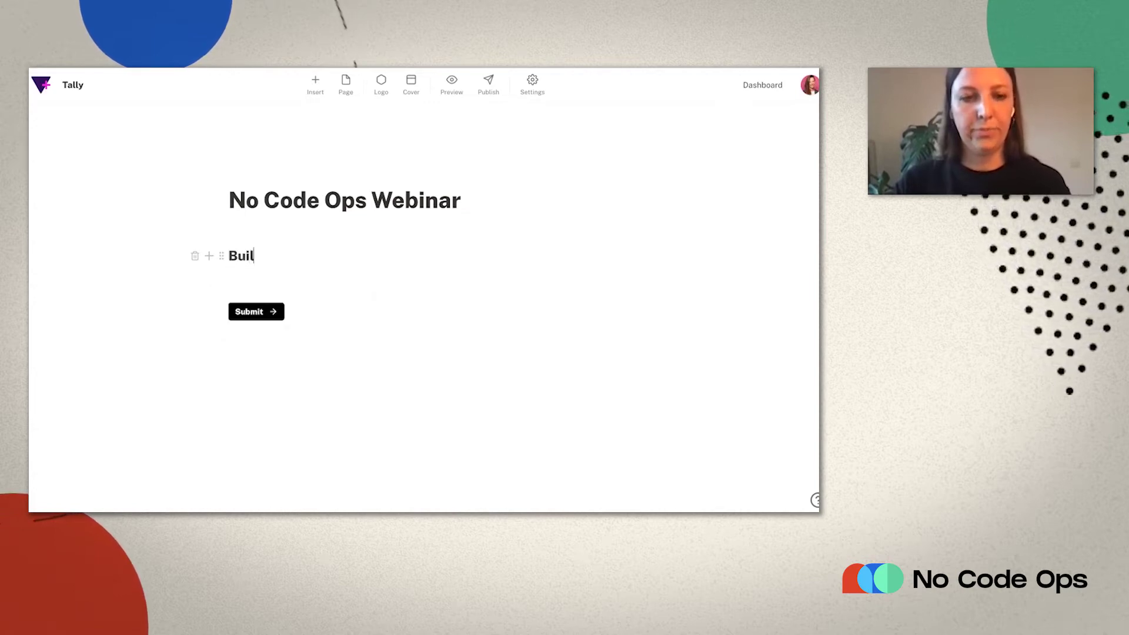
{"action": "type", "text": "ding forms with "}
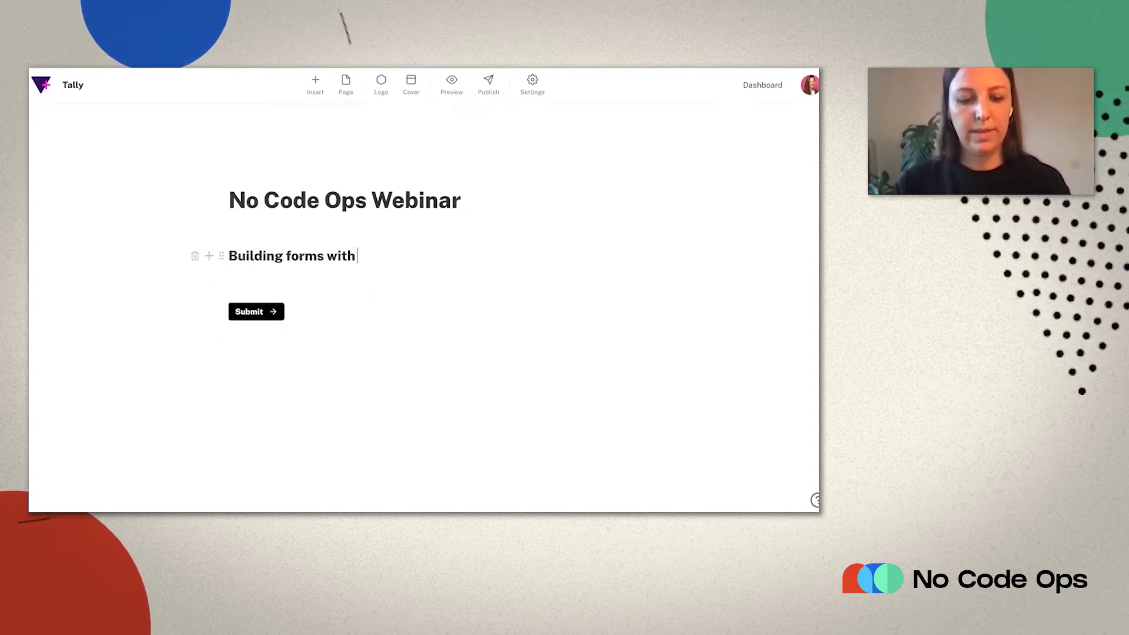
{"action": "type", "text": "Tally on"}
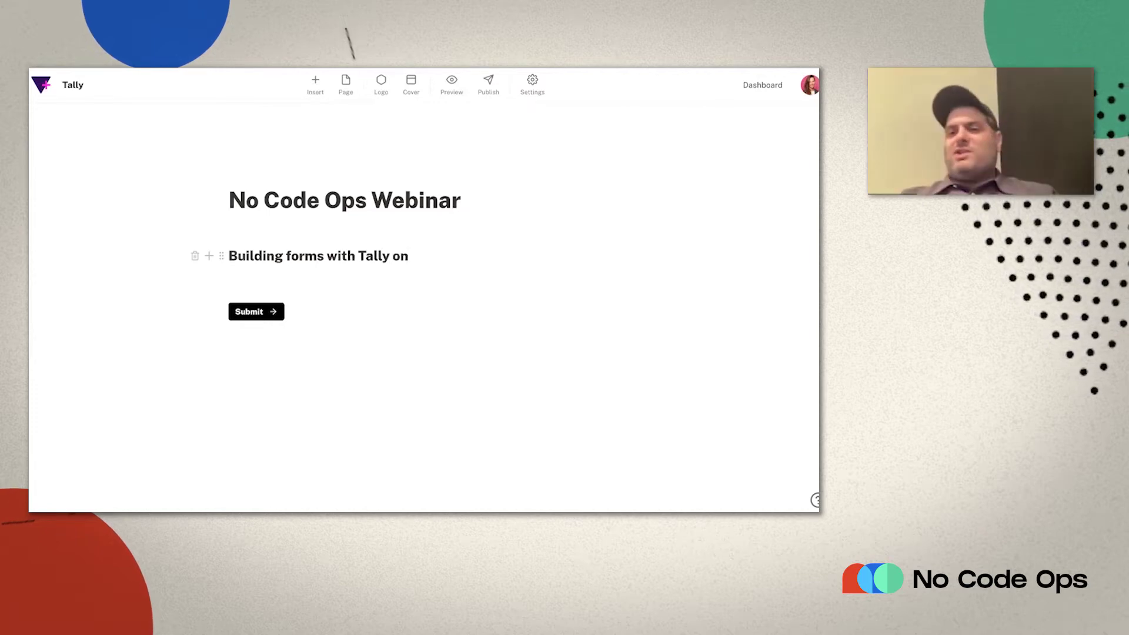
{"action": "type", "text": " April"}
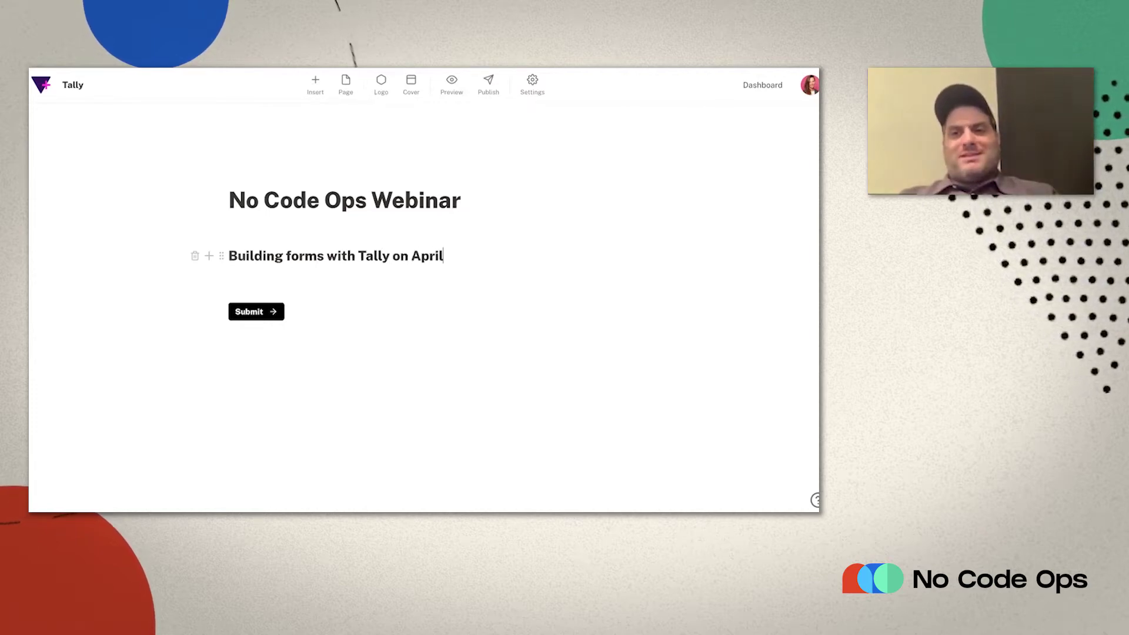
{"action": "type", "text": " 4th, 2020"}
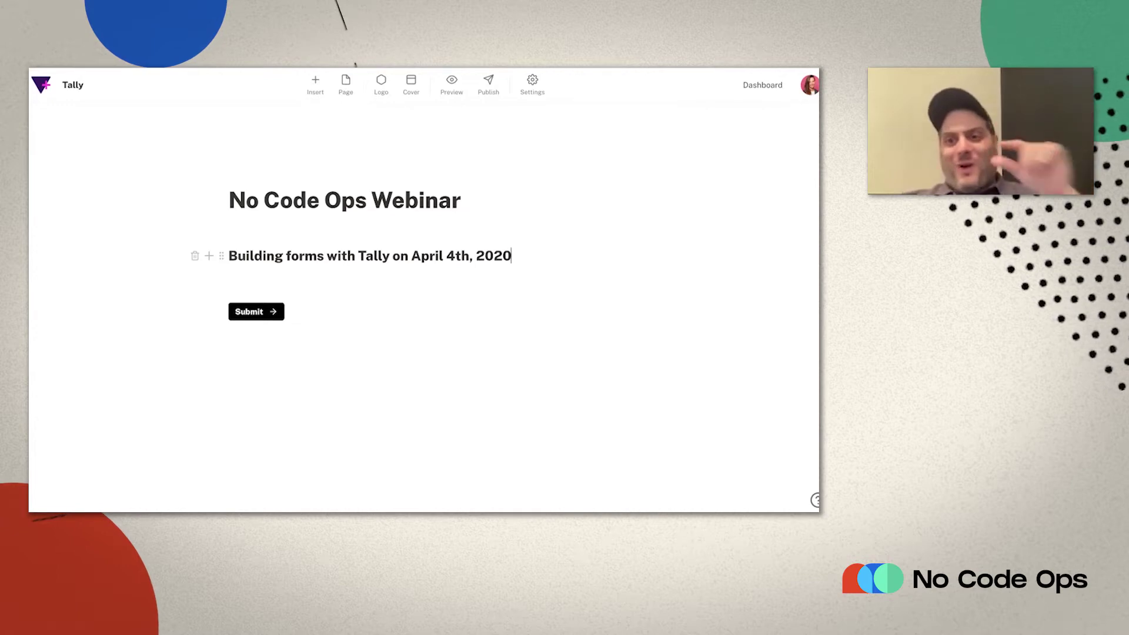
{"action": "key", "text": "Return"}
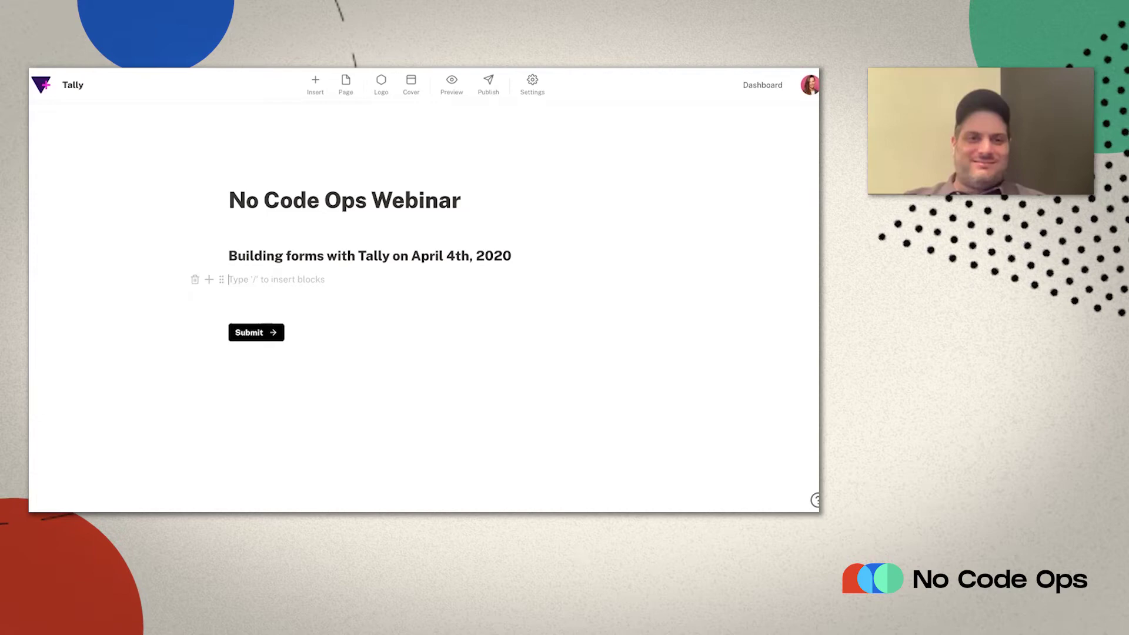
- Add a short-answer 'Your name' question and an email-field 'Your email' question
{"action": "type", "text": "/"}
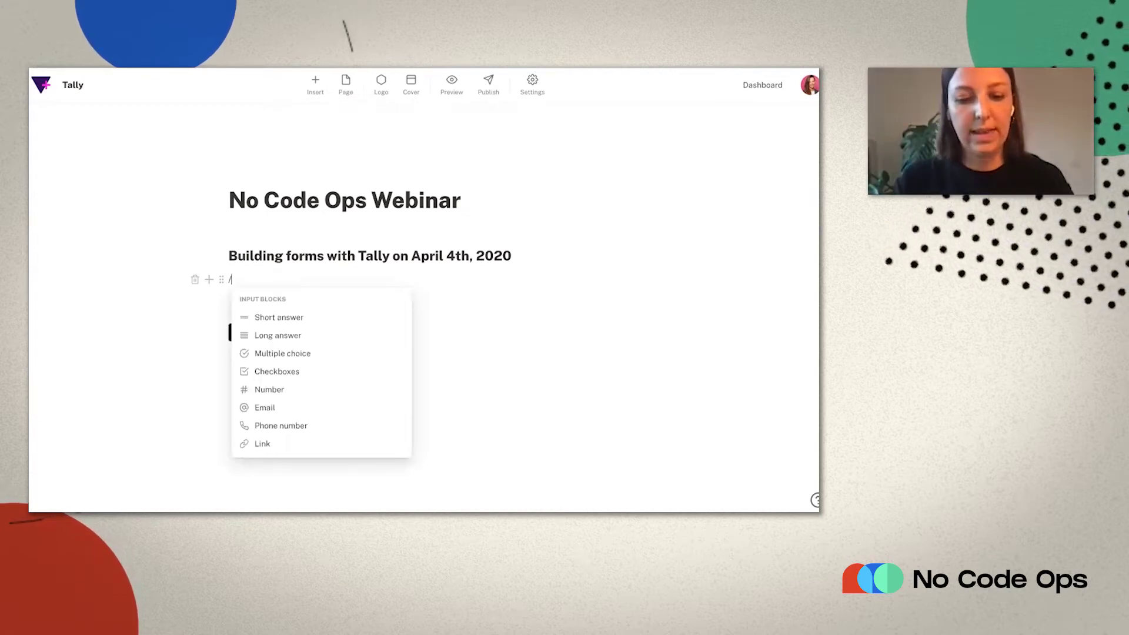
{"action": "type", "text": "short"}
{"action": "key", "text": "Down"}
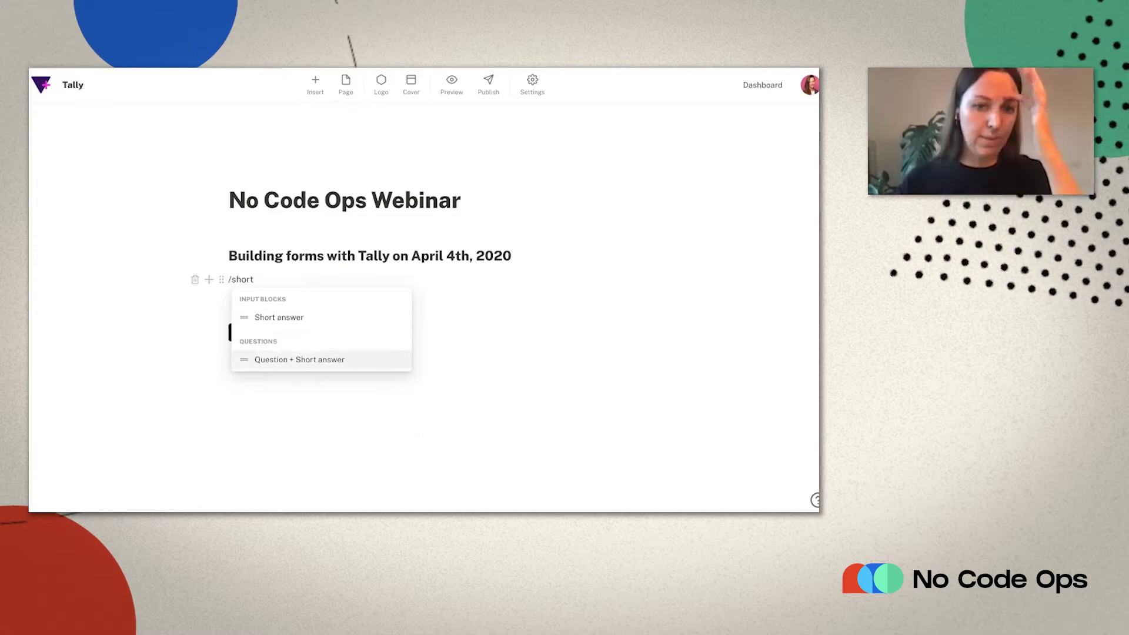
{"action": "key", "text": "Return"}
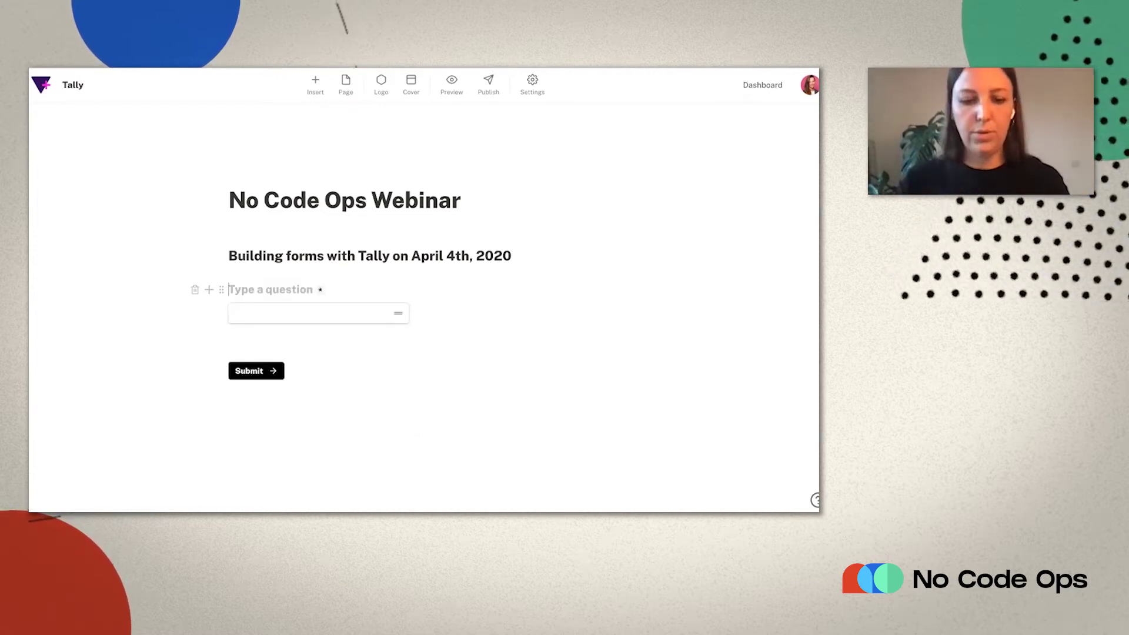
{"action": "type", "text": "Your name"}
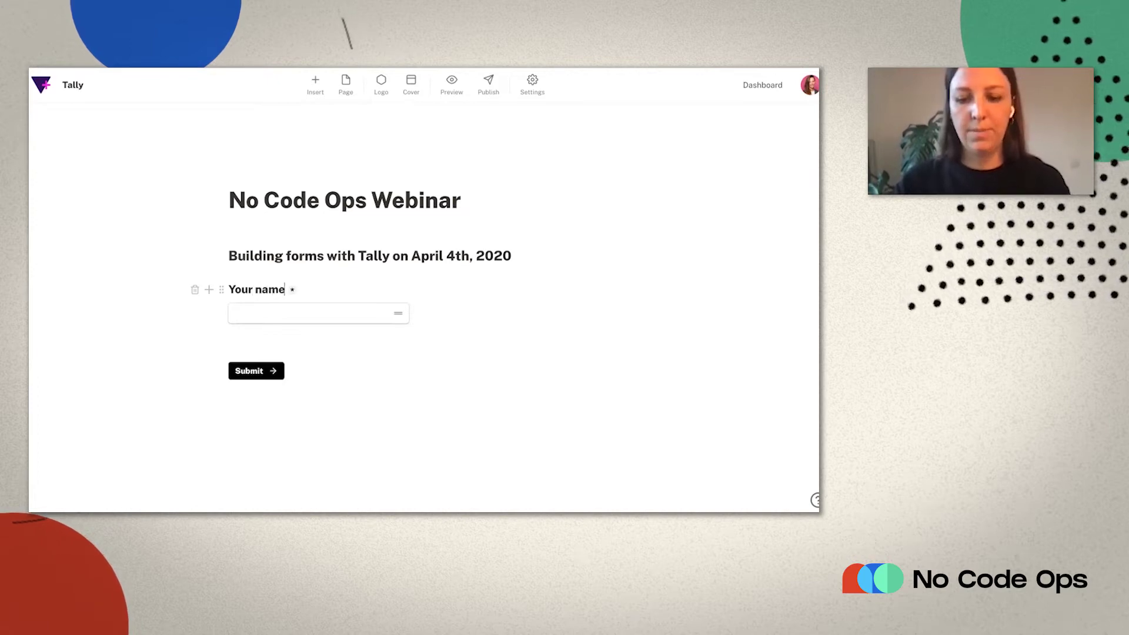
{"action": "key", "text": "Return"}
{"action": "type", "text": "/"}
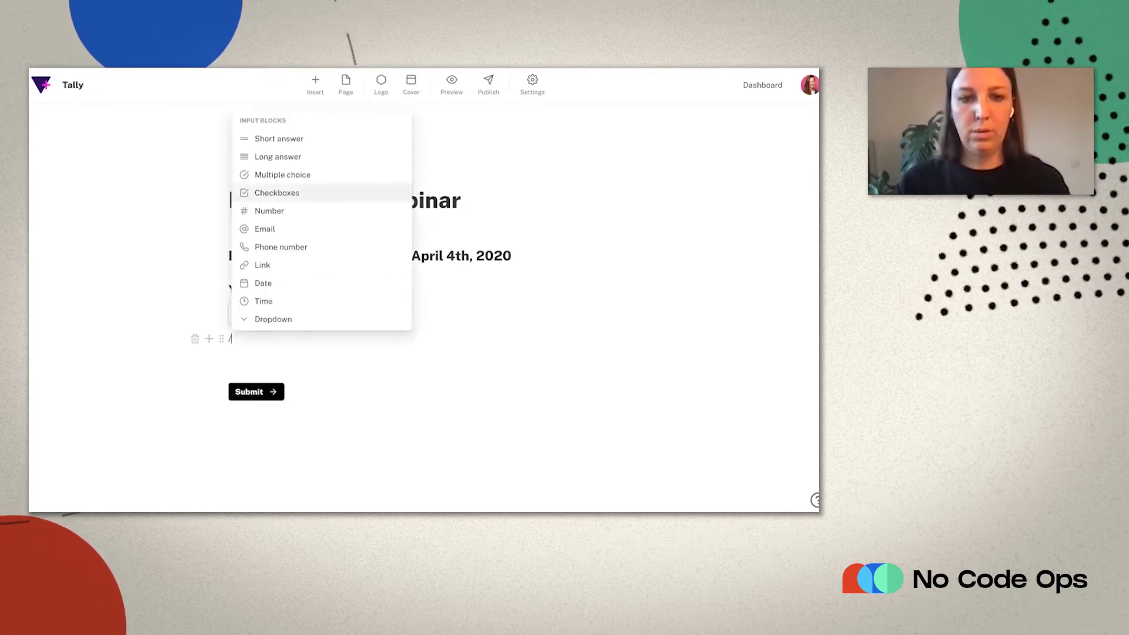
{"action": "type", "text": "email"}
{"action": "key", "text": "Down"}
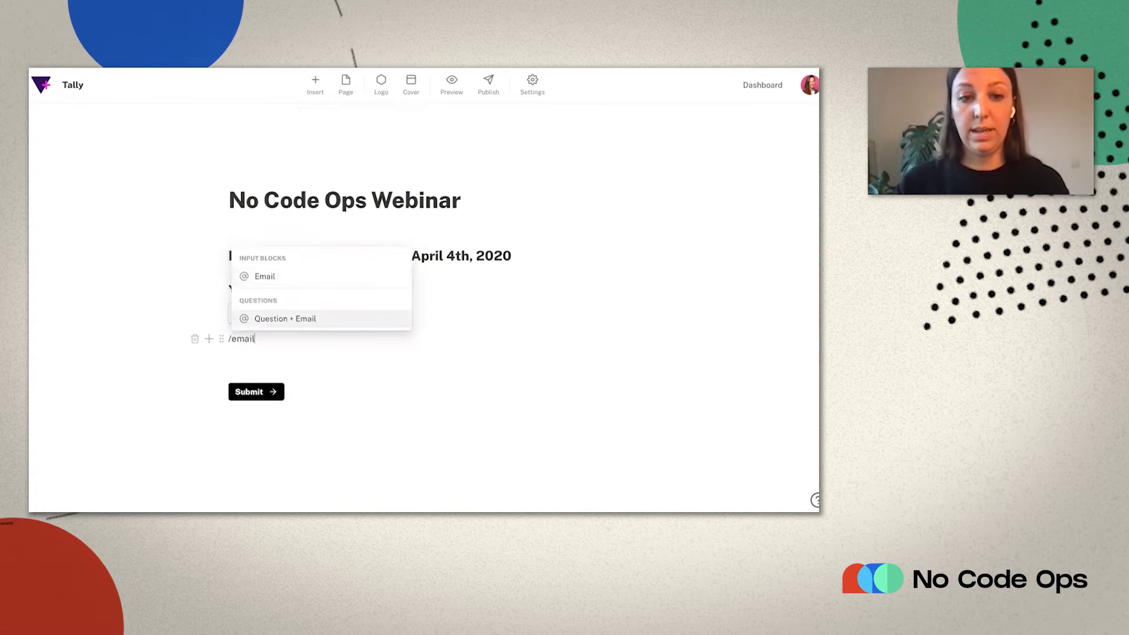
{"action": "key", "text": "Return"}
{"action": "type", "text": "Your email"}
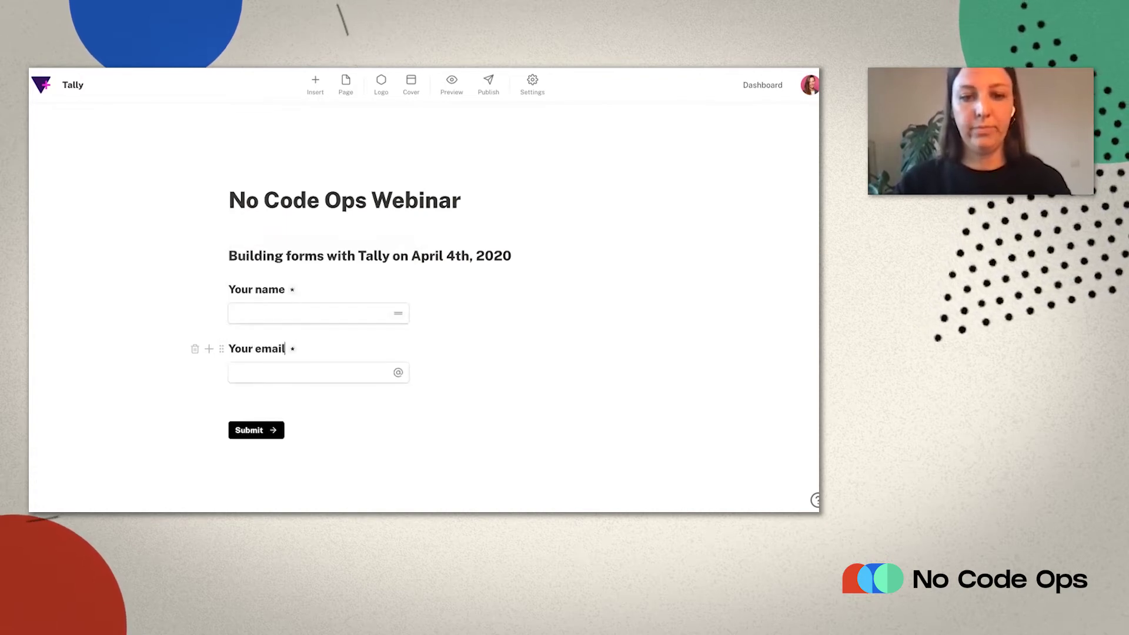
{"action": "key", "text": "Return"}
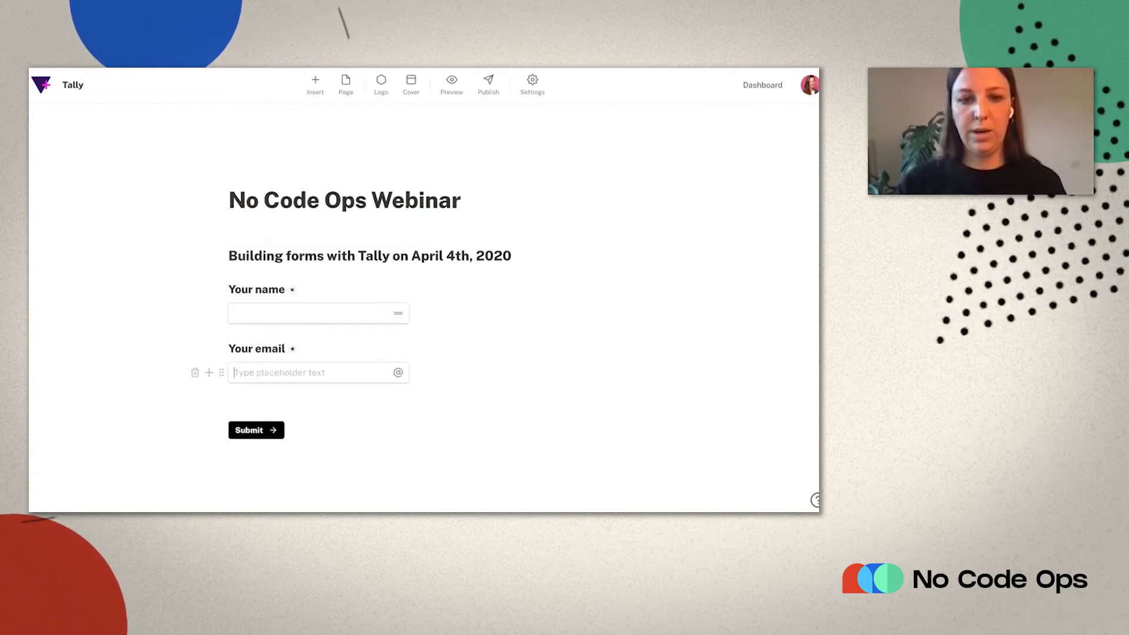
- Upload the No Code Ops logo file as the form's logo above the title
{"action": "left_click", "coordinate": [381, 88]}
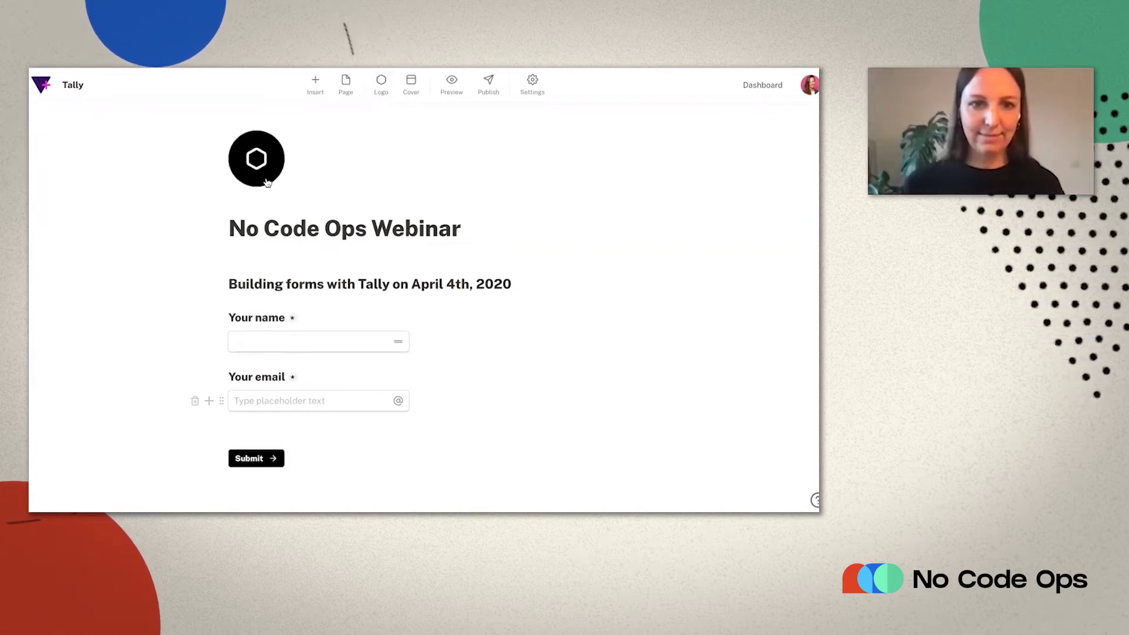
{"action": "left_click", "coordinate": [266, 182]}
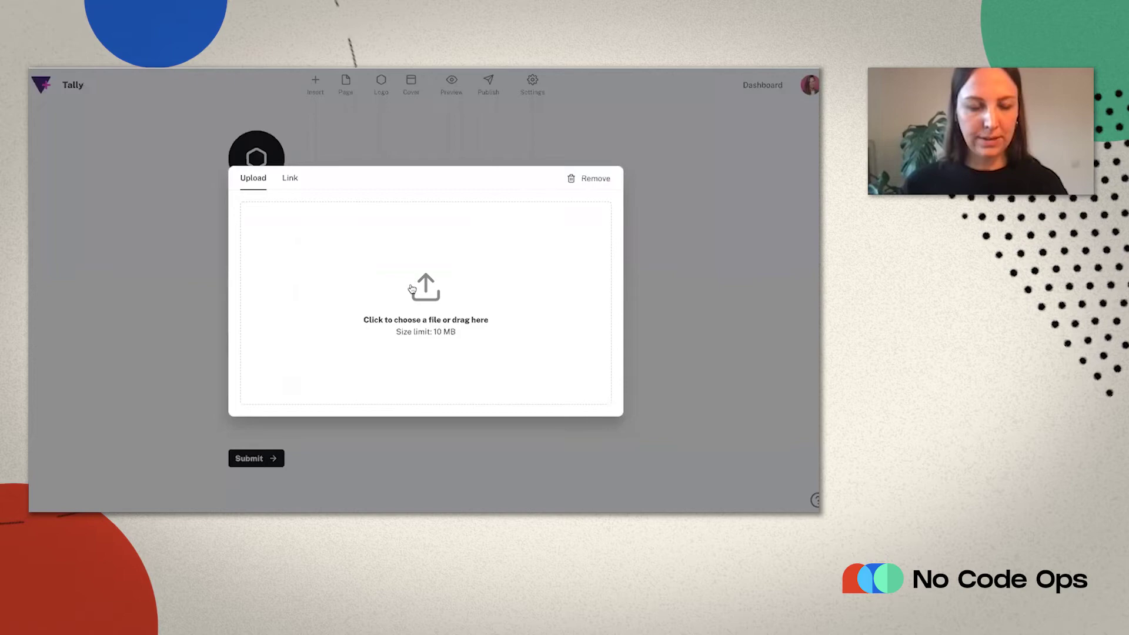
{"action": "left_click", "coordinate": [432, 298]}
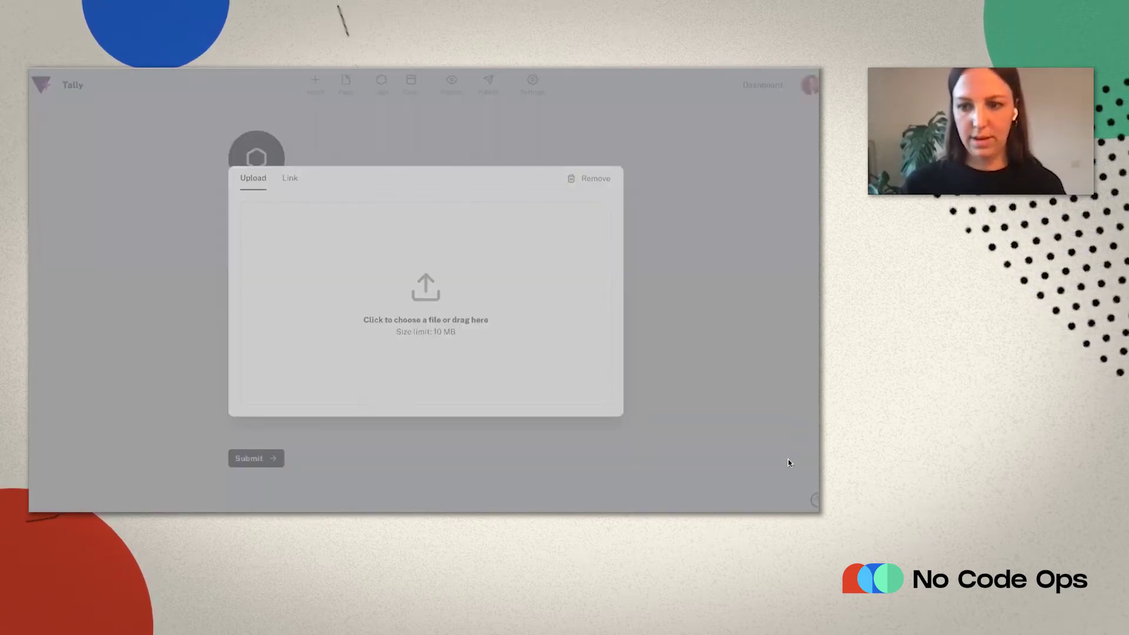
{"action": "key", "text": "Return"}
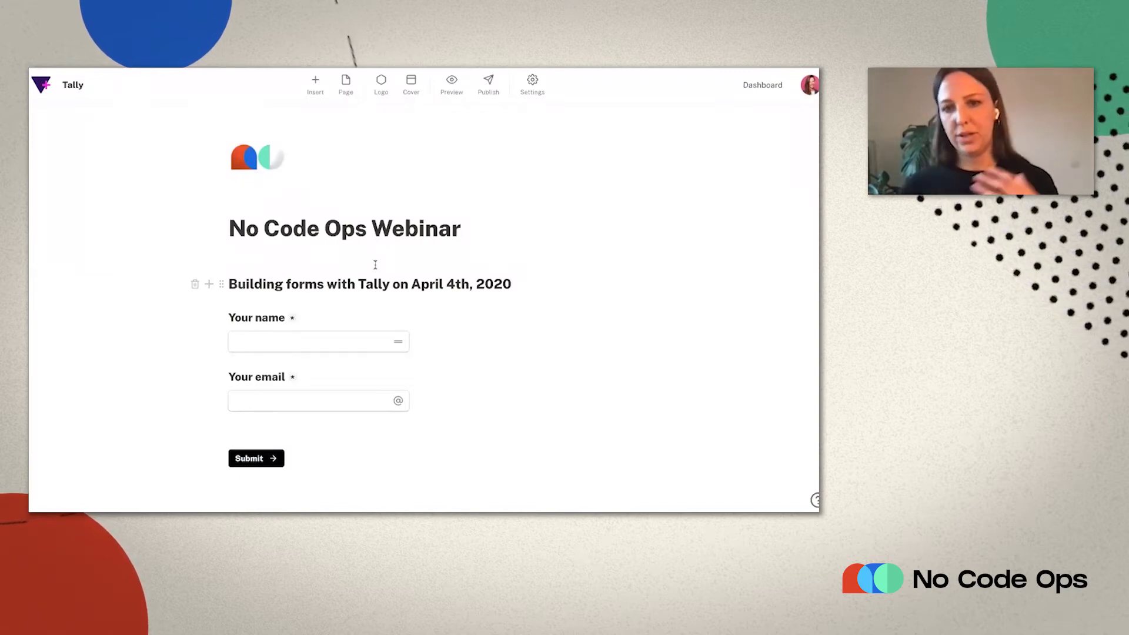
- Insert a page break below the 'Your email' question to start page 2
{"action": "left_click", "coordinate": [246, 426]}
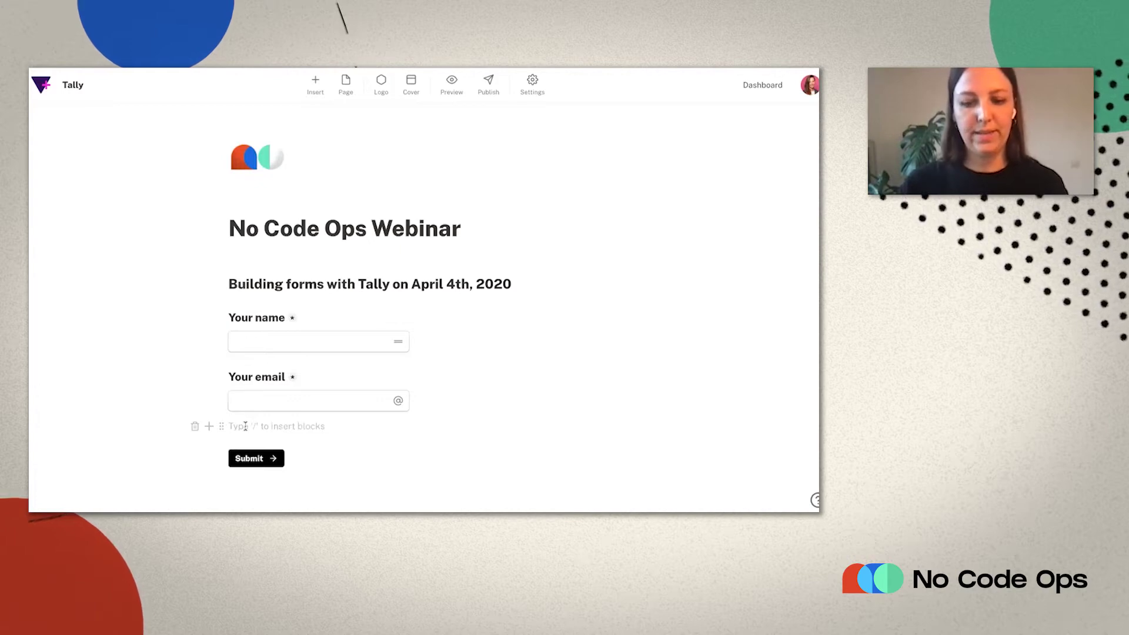
{"action": "type", "text": "/"}
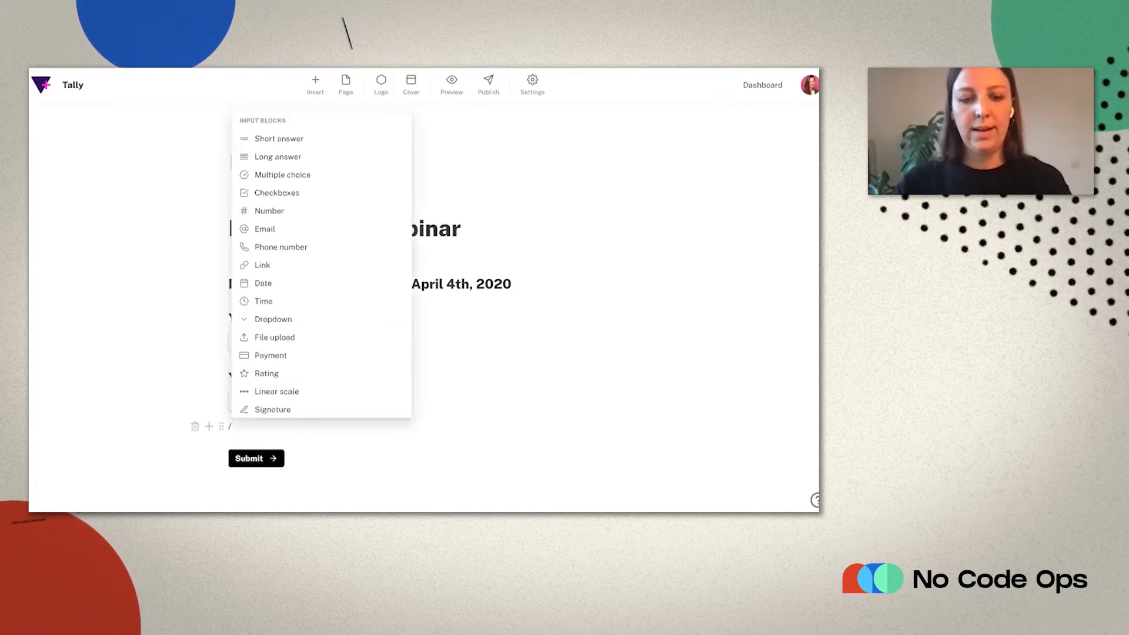
{"action": "type", "text": "page"}
{"action": "key", "text": "Return"}
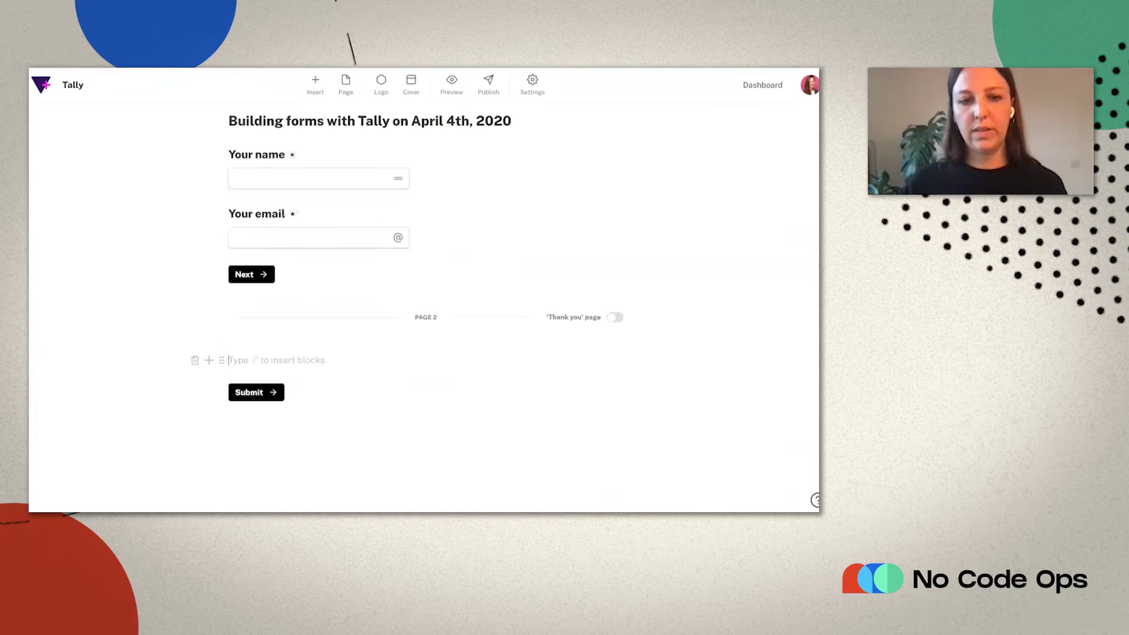
{"action": "scroll", "coordinate": [260, 406], "scroll_direction": "up", "scroll_amount": 3}
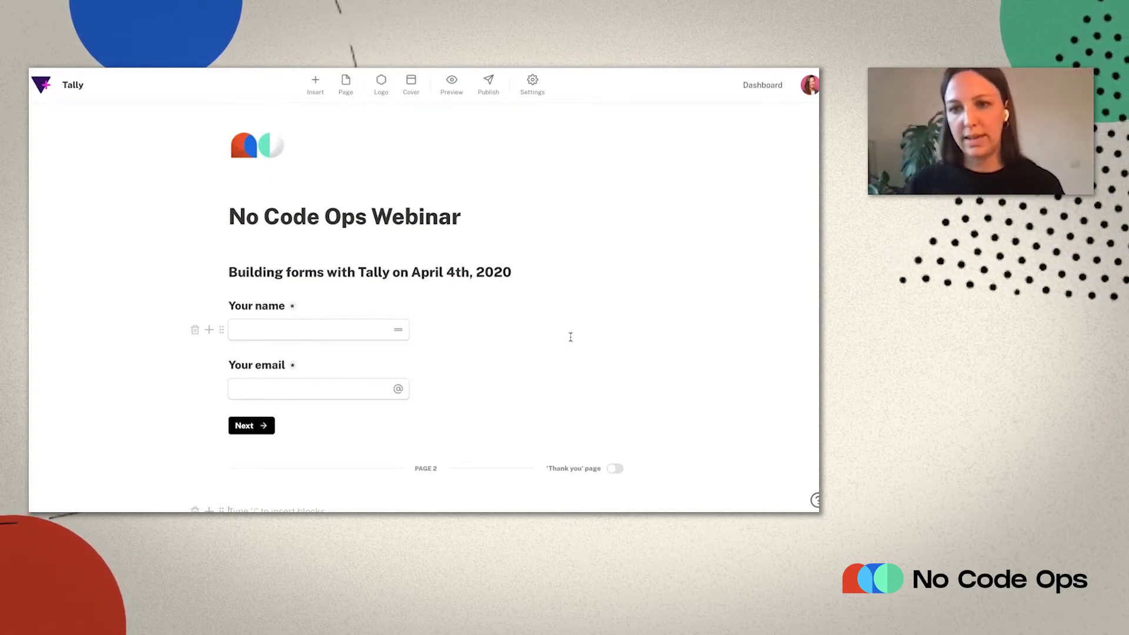
{"action": "scroll", "coordinate": [443, 393], "scroll_direction": "down", "scroll_amount": 1}
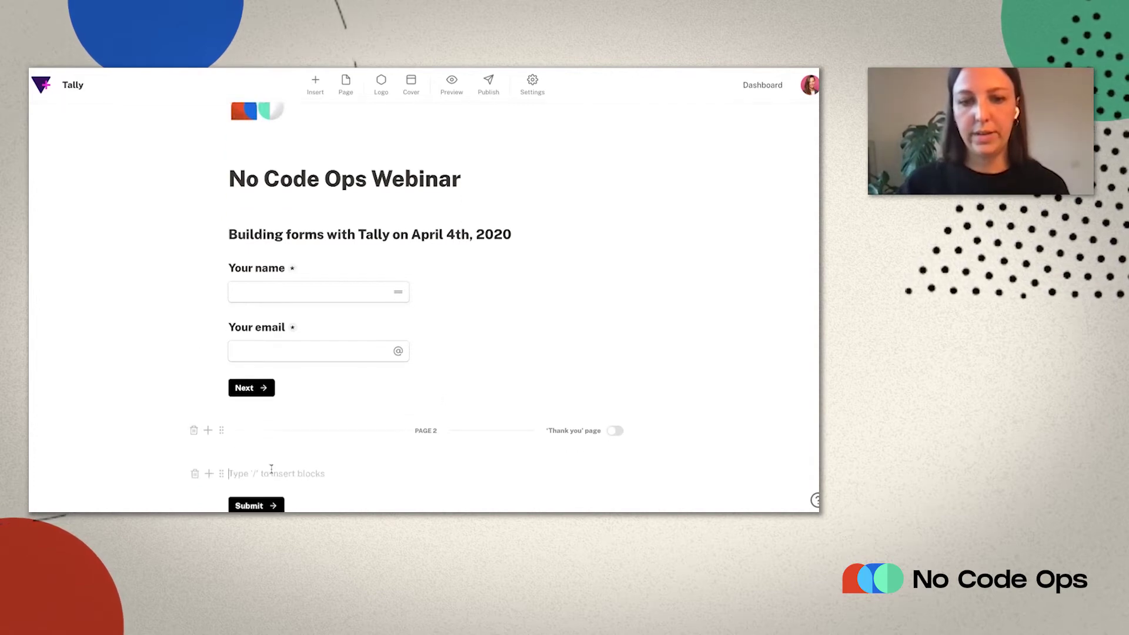
- Add a Heading 2 'About you' at the top of page 2
{"action": "type", "text": "/heading"}
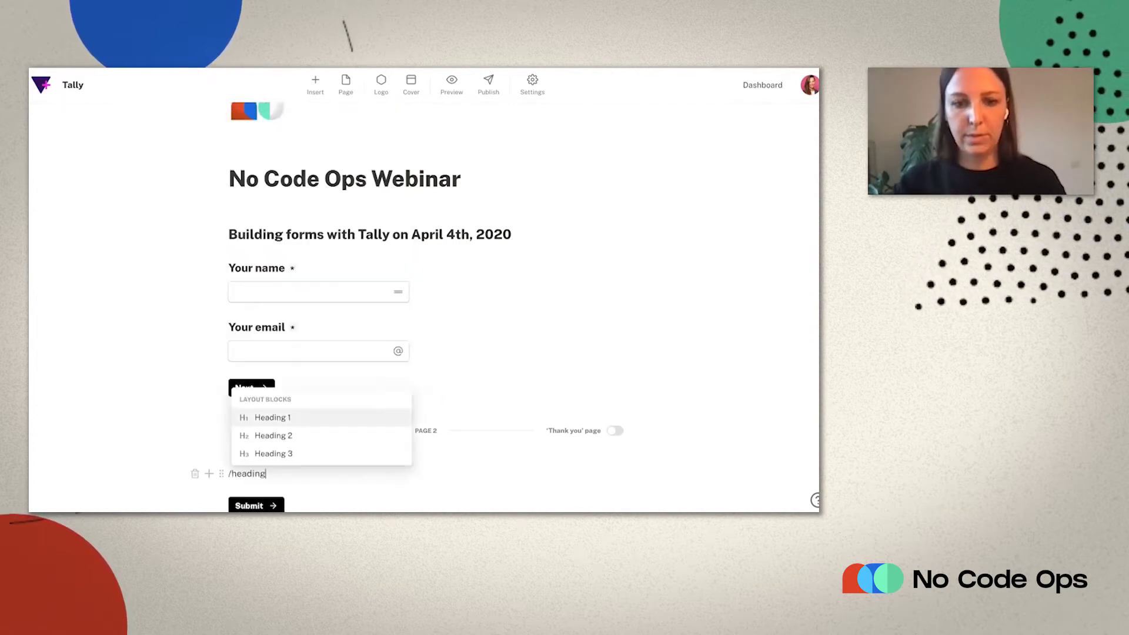
{"action": "key", "text": "Down"}
{"action": "key", "text": "Return"}
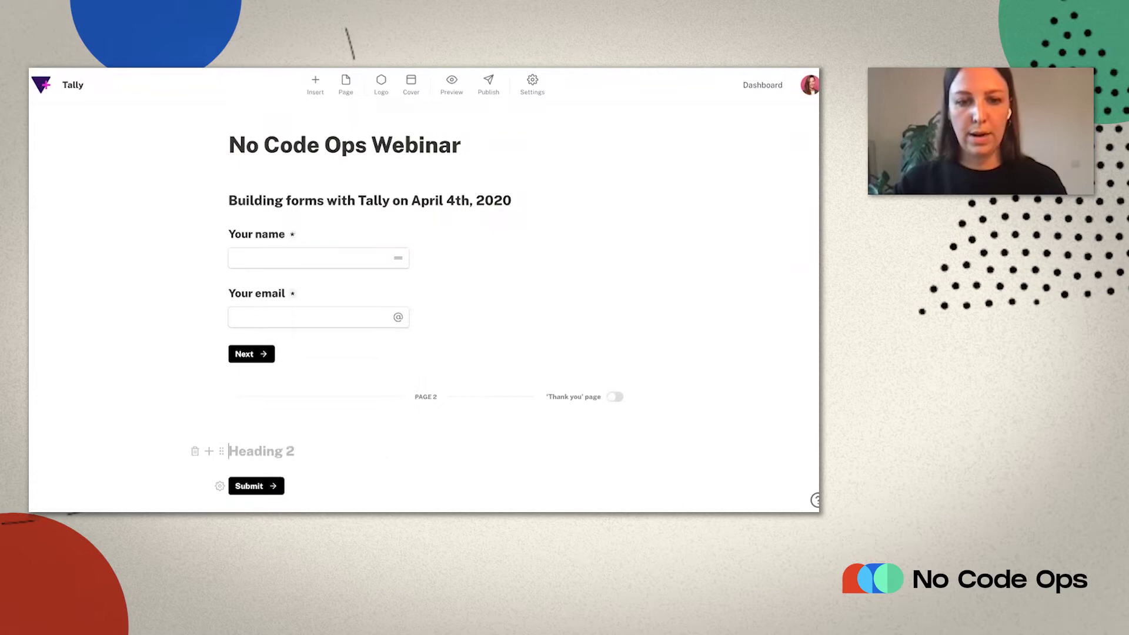
{"action": "type", "text": "About you"}
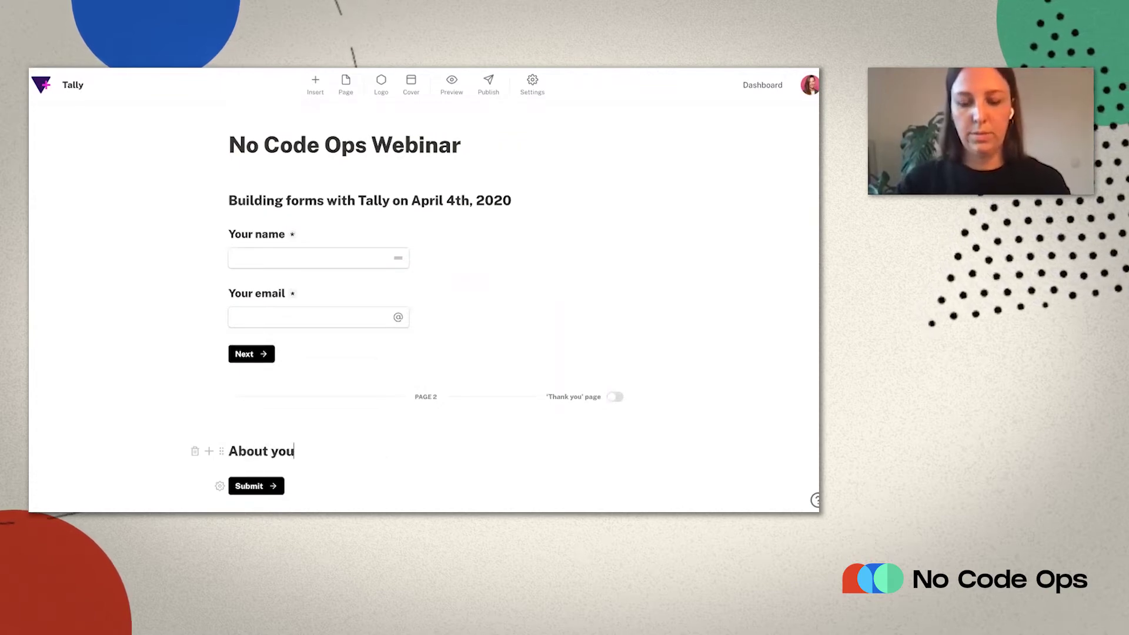
{"action": "key", "text": "Return"}
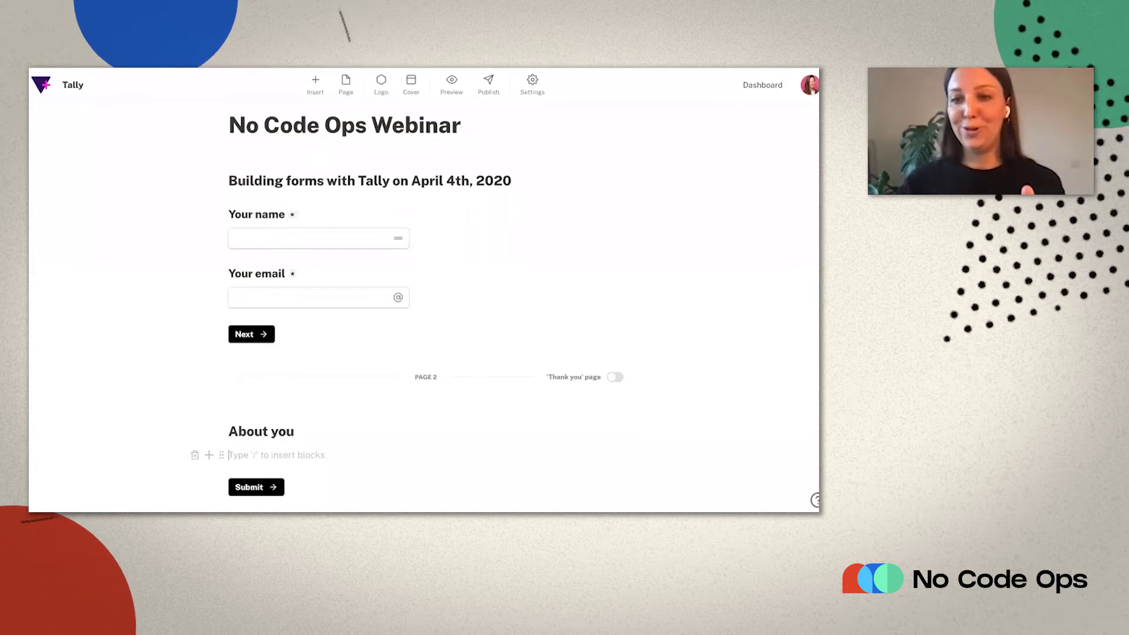
- Add a multiple-choice 'Your no-code skills level' question with options Beginner, Basic, Advanced
{"action": "type", "text": "/mult"}
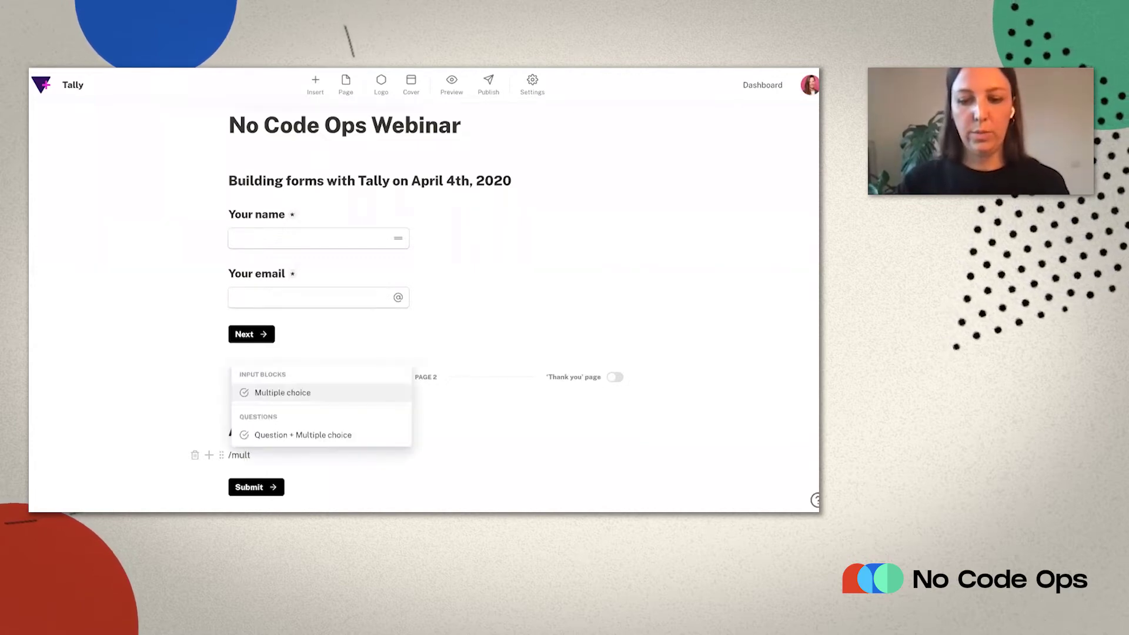
{"action": "key", "text": "Return"}
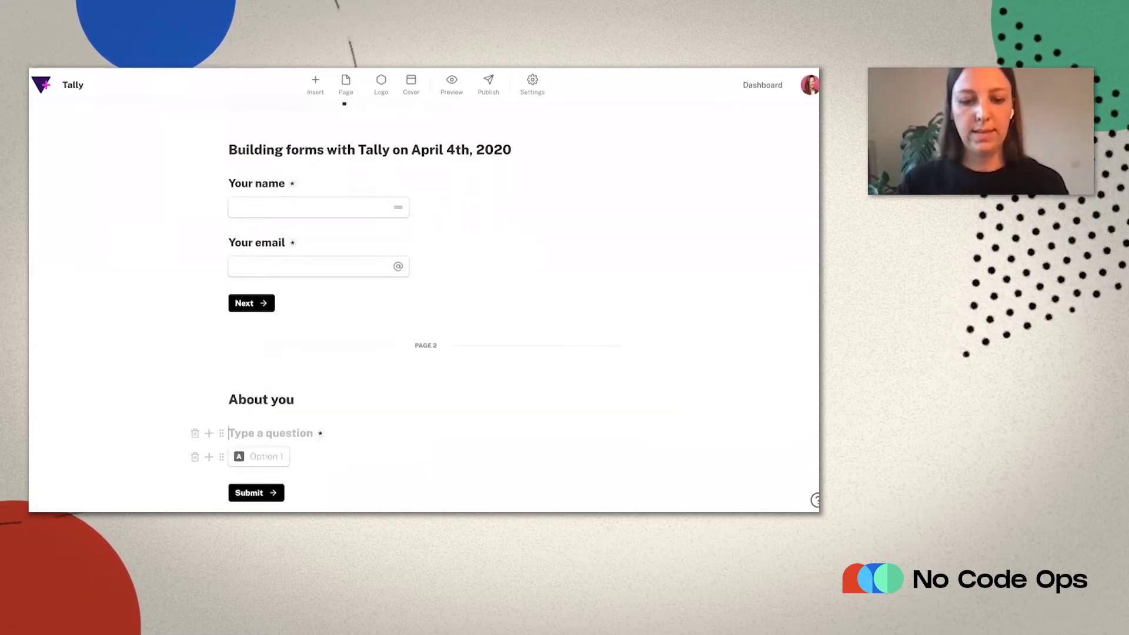
{"action": "type", "text": "Your no-"}
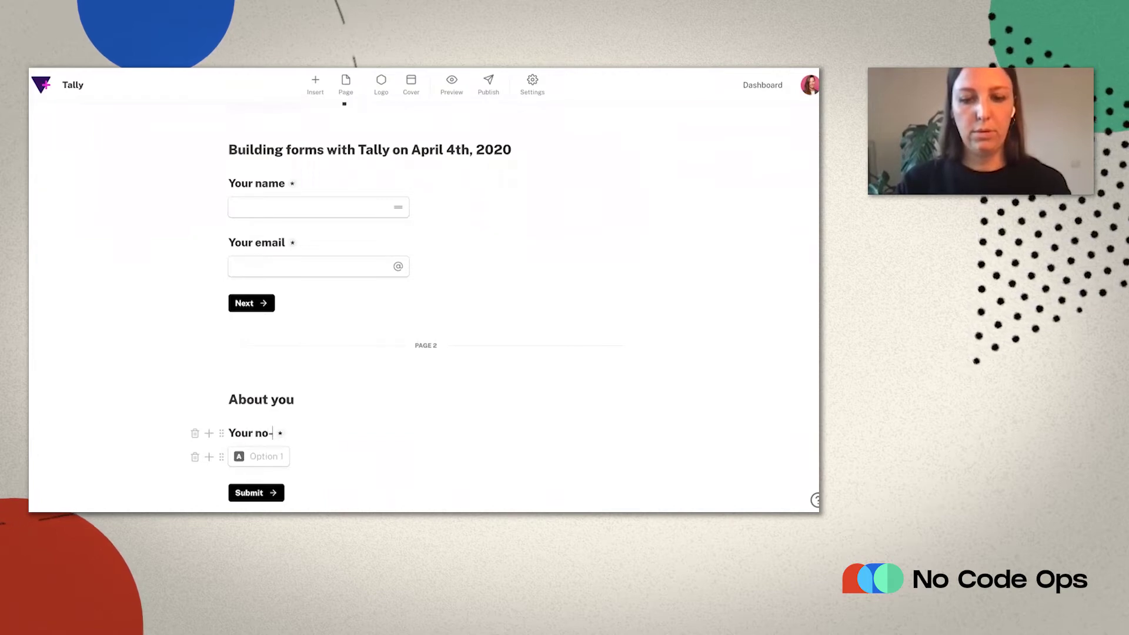
{"action": "type", "text": "code skills"}
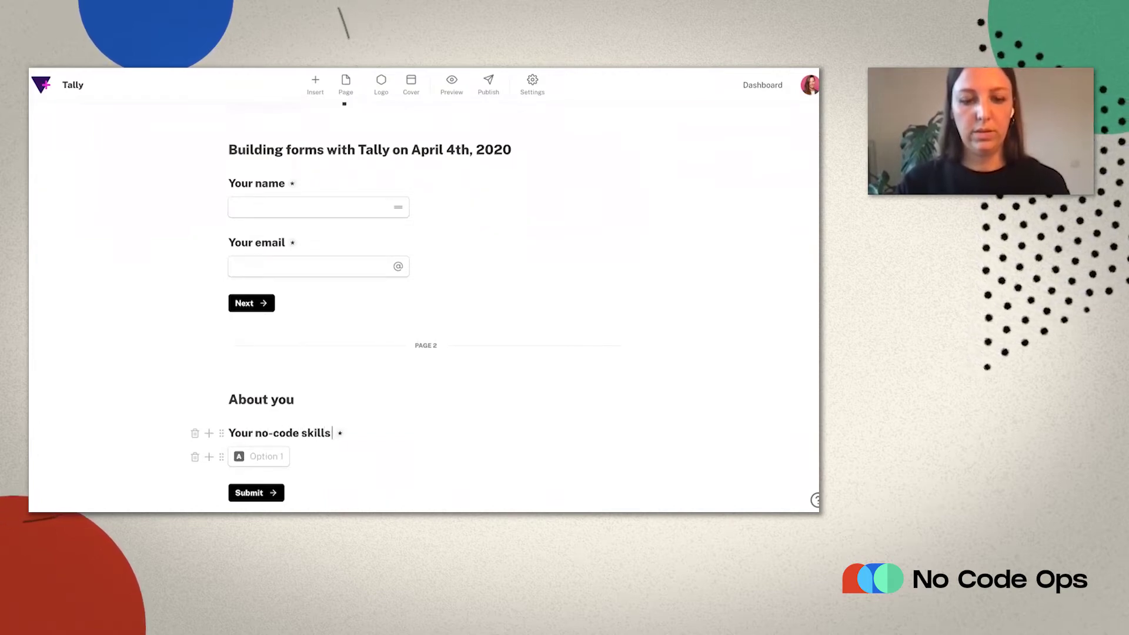
{"action": "type", "text": " level"}
{"action": "left_click", "coordinate": [264, 456]}
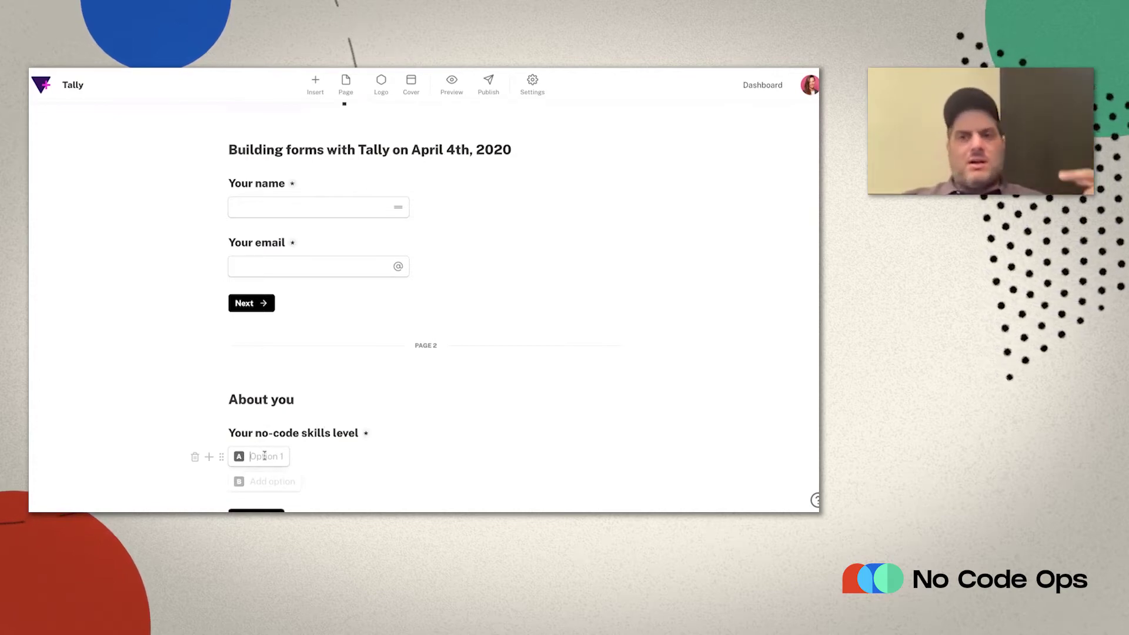
{"action": "type", "text": "Beginner"}
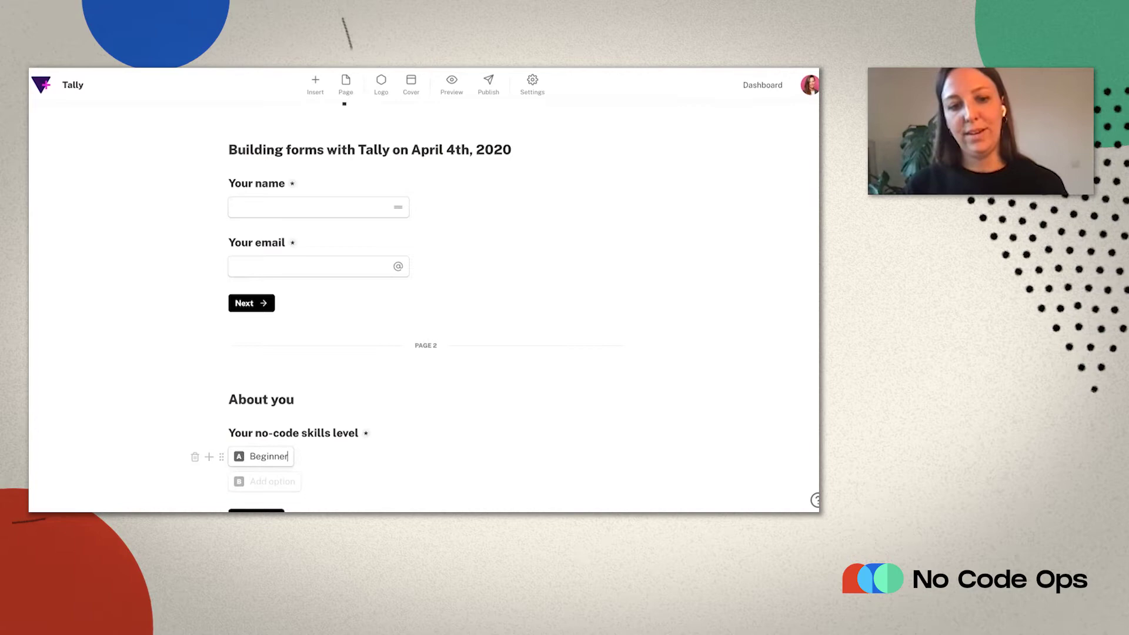
{"action": "key", "text": "Return"}
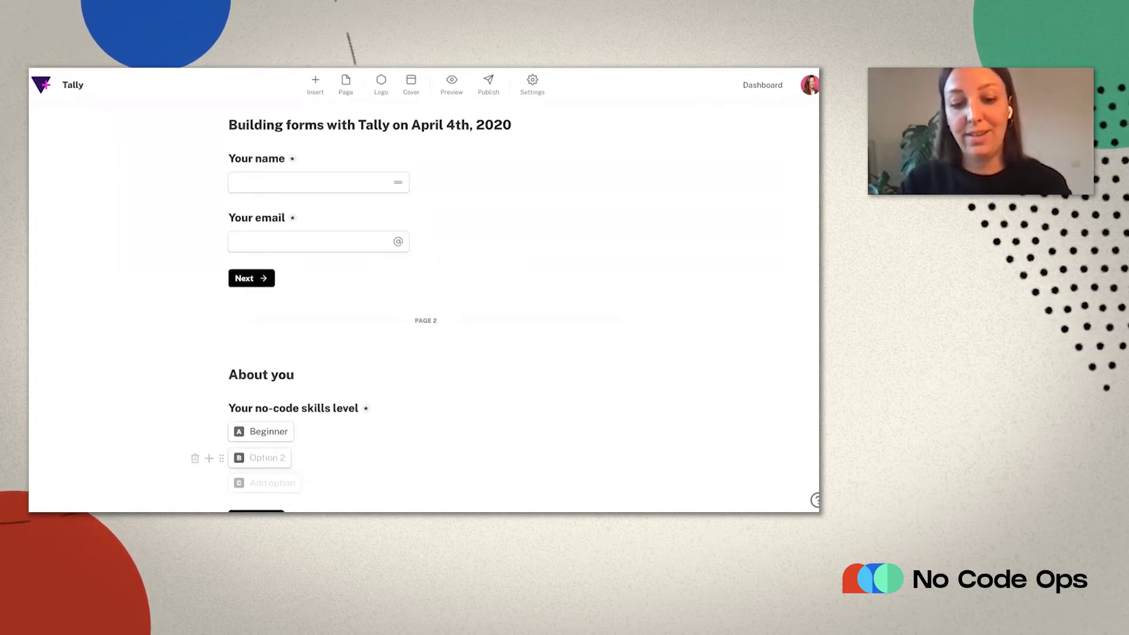
{"action": "type", "text": "Basic"}
{"action": "key", "text": "Return"}
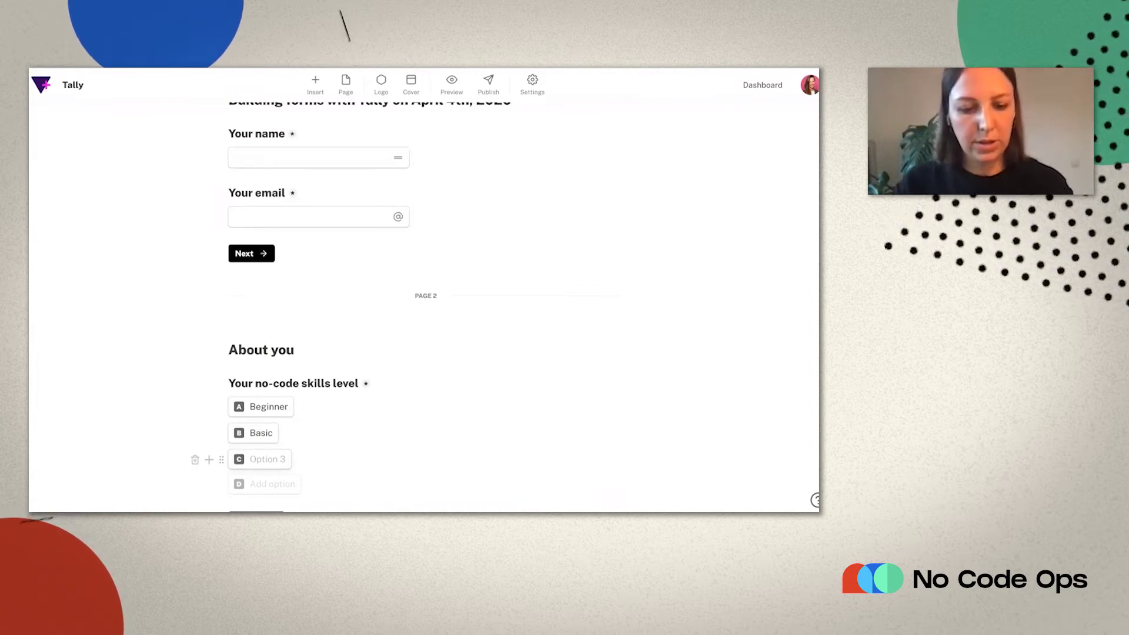
{"action": "type", "text": "Advanced"}
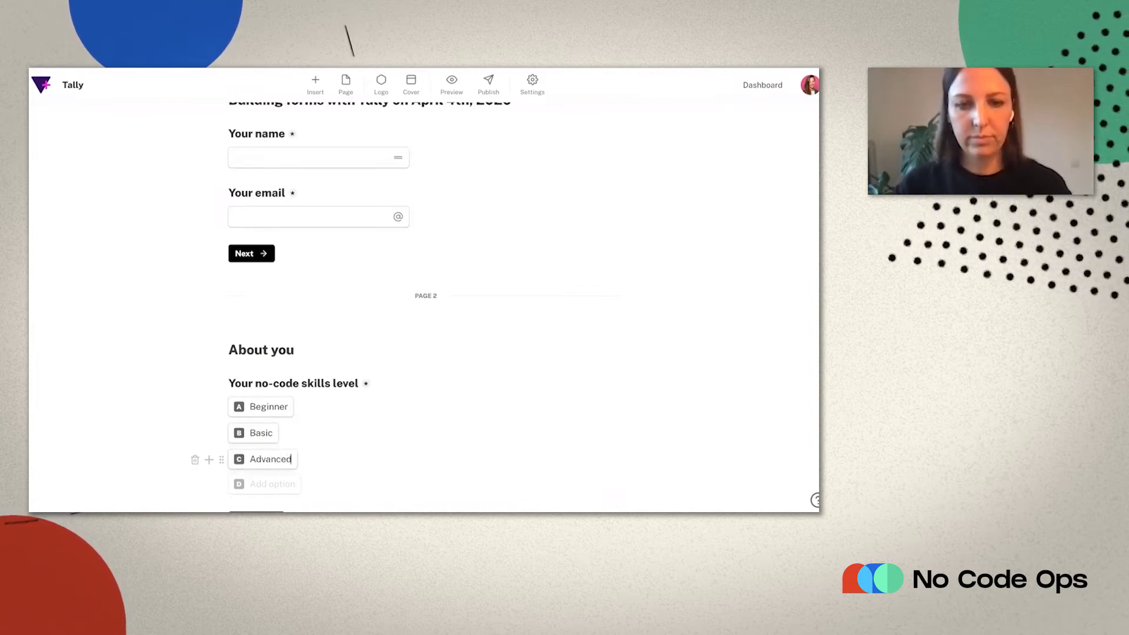
{"action": "key", "text": "Return"}
{"action": "key", "text": "Return"}
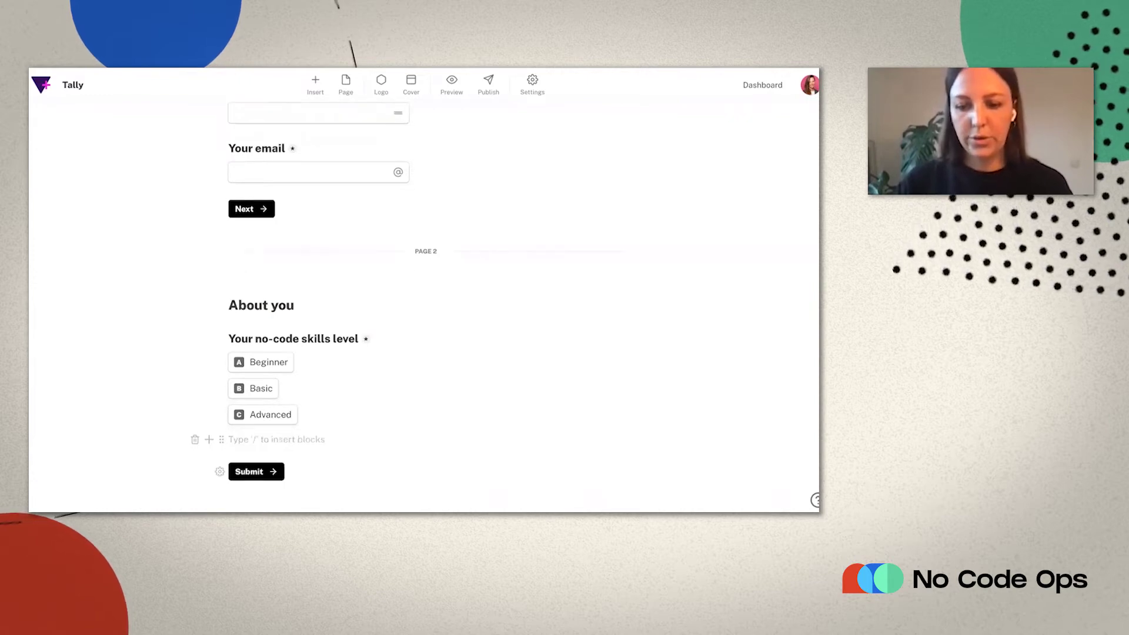
- Add a long-answer question 'What would you like to learn?'
{"action": "type", "text": "/long"}
{"action": "key", "text": "Down"}
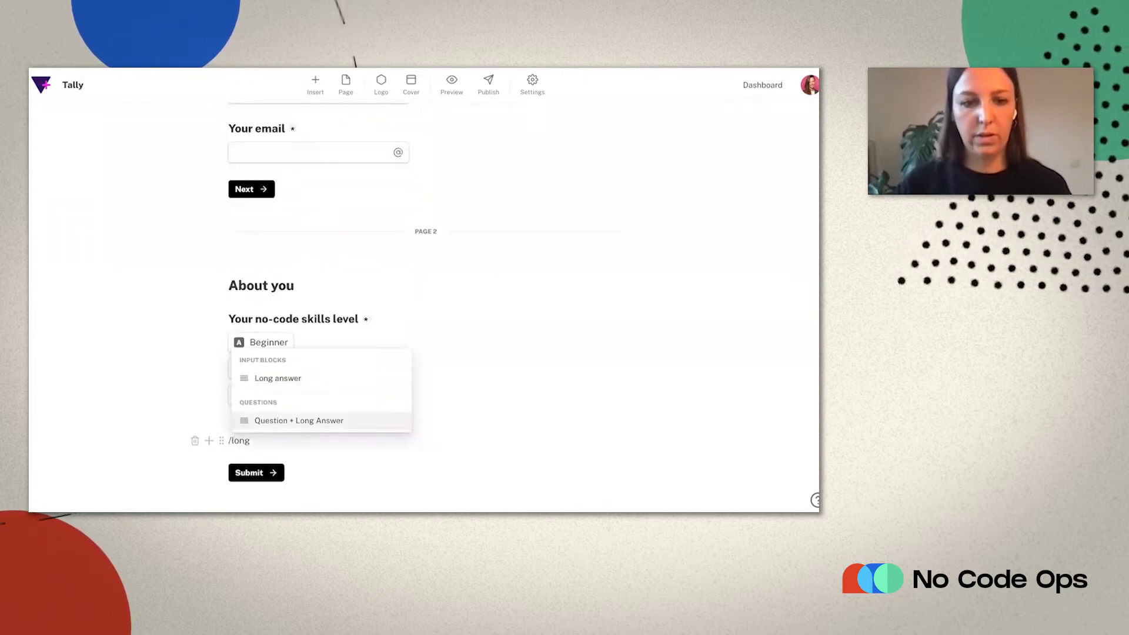
{"action": "key", "text": "Return"}
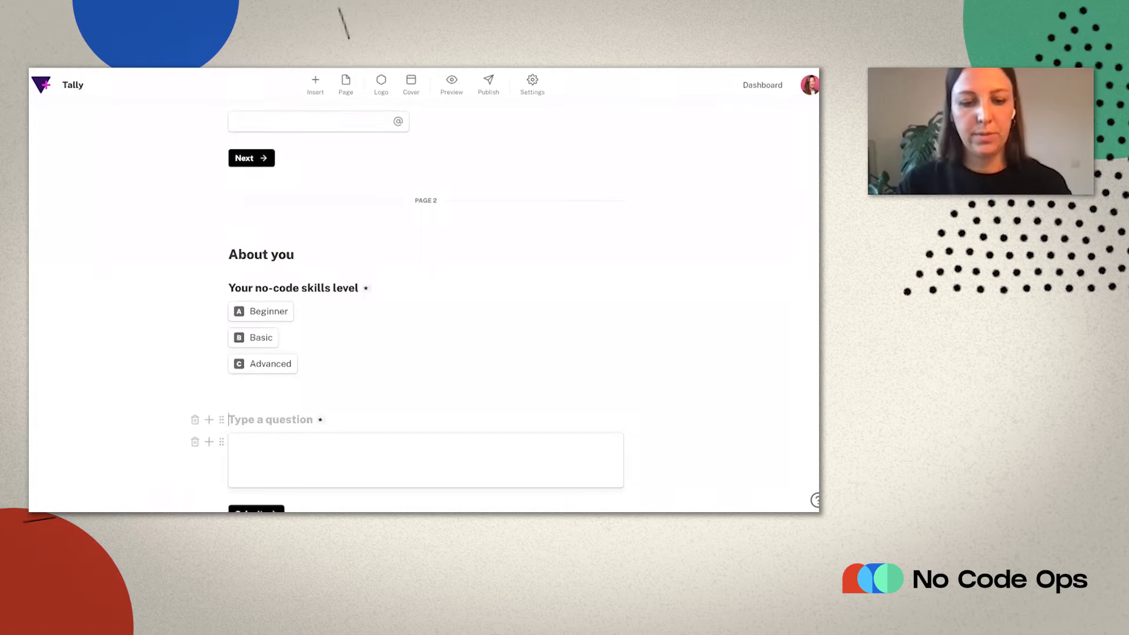
{"action": "type", "text": "Wha"}
{"action": "key", "text": "BackSpace"}
{"action": "key", "text": "BackSpace"}
{"action": "key", "text": "BackSpace"}
{"action": "type", "text": "W"}
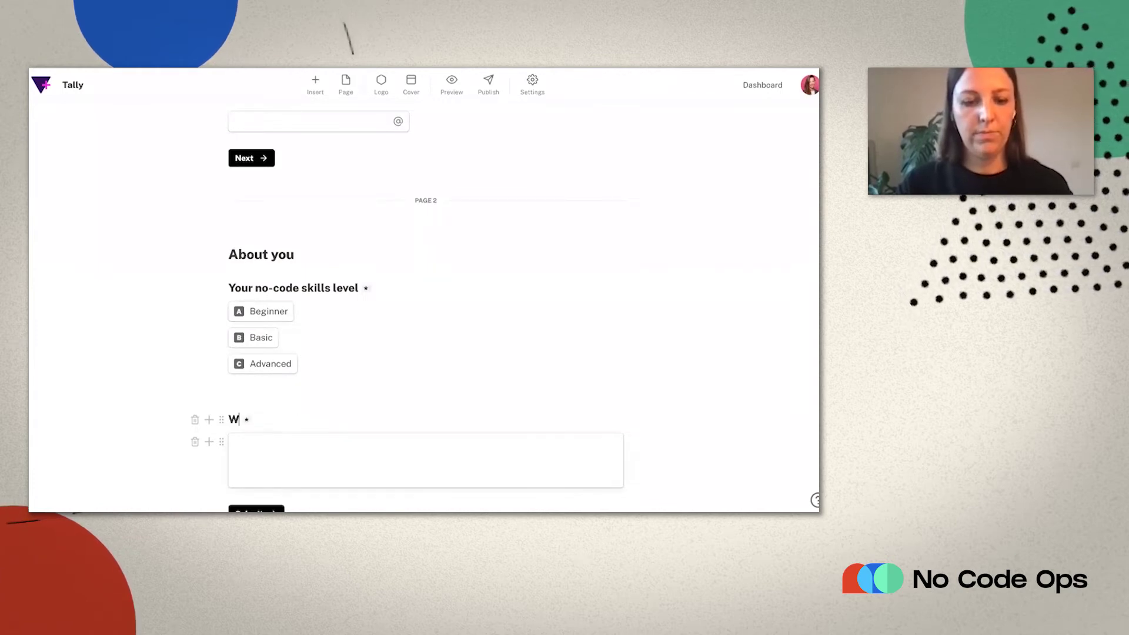
{"action": "type", "text": "hat would you li"}
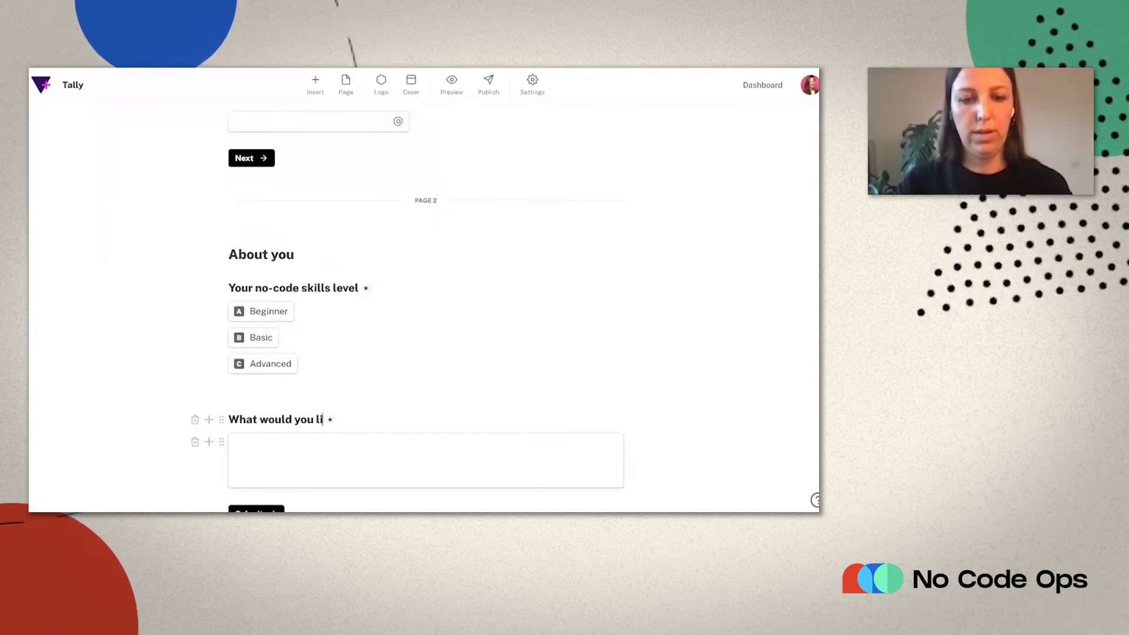
{"action": "type", "text": "ke to learn?"}
{"action": "key", "text": "Return"}
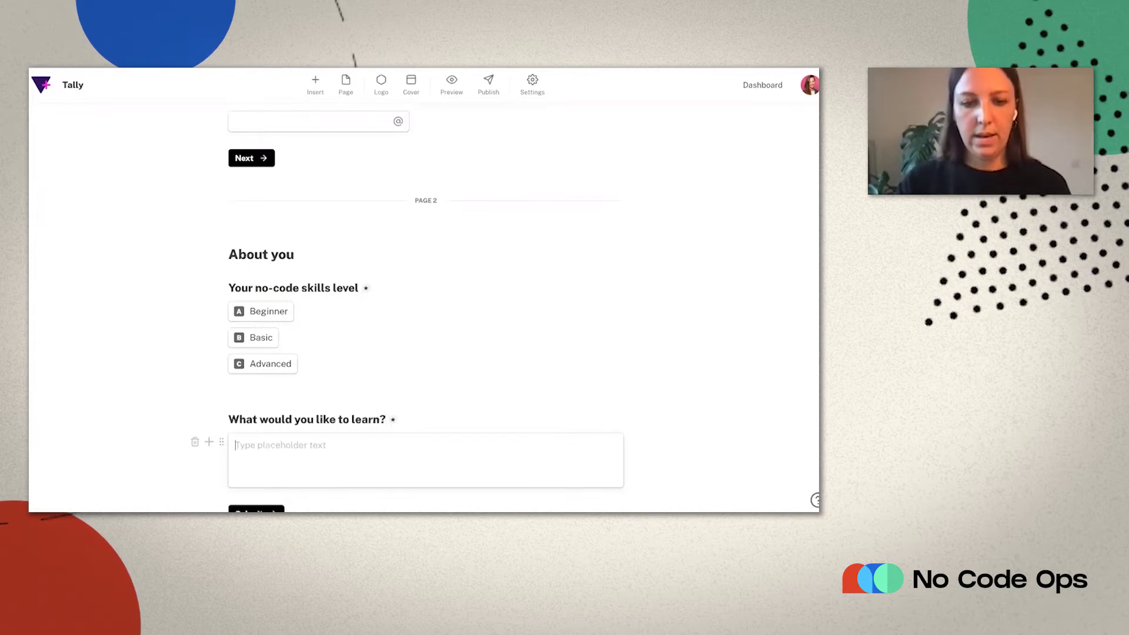
- Insert a new page after the learning question
{"action": "key", "text": "Return"}
{"action": "type", "text": "/pa"}
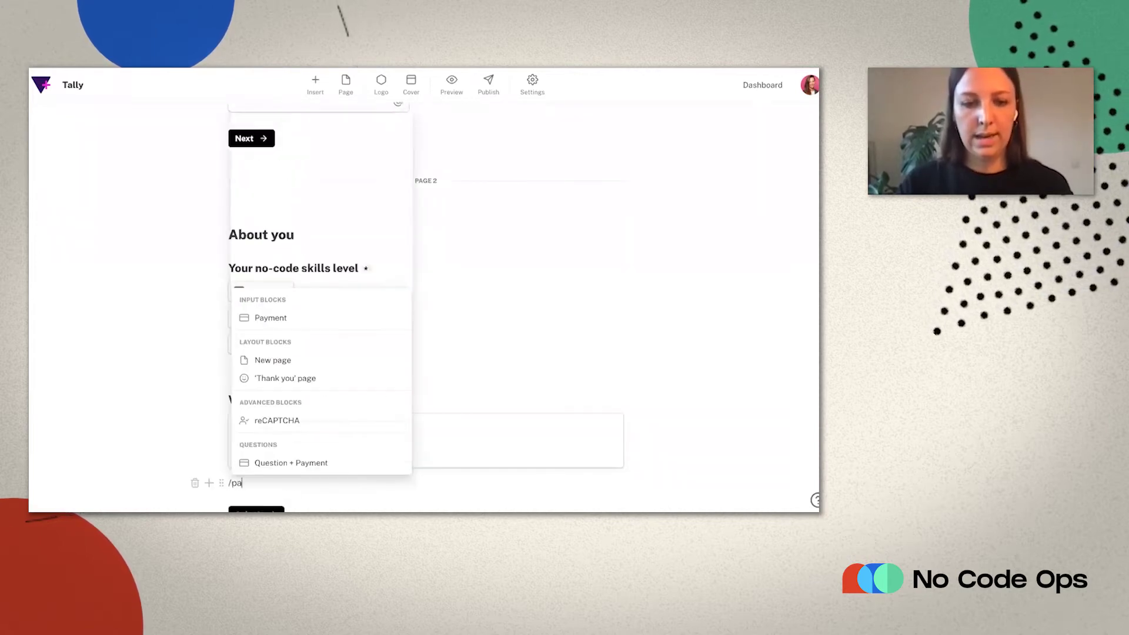
{"action": "type", "text": "ge"}
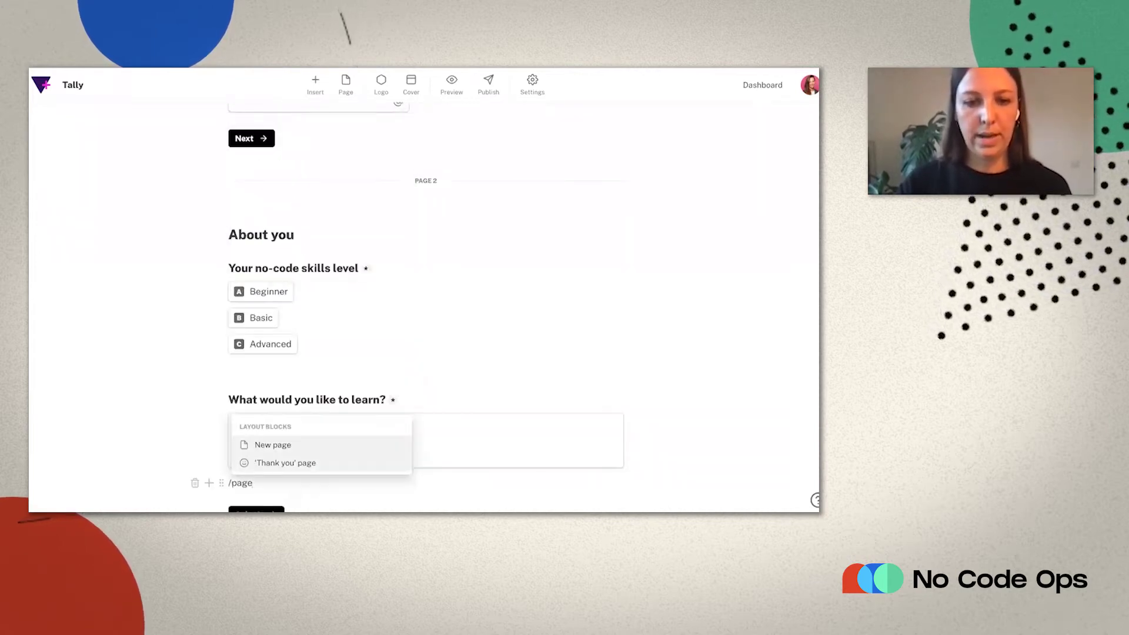
{"action": "left_click", "coordinate": [278, 446]}
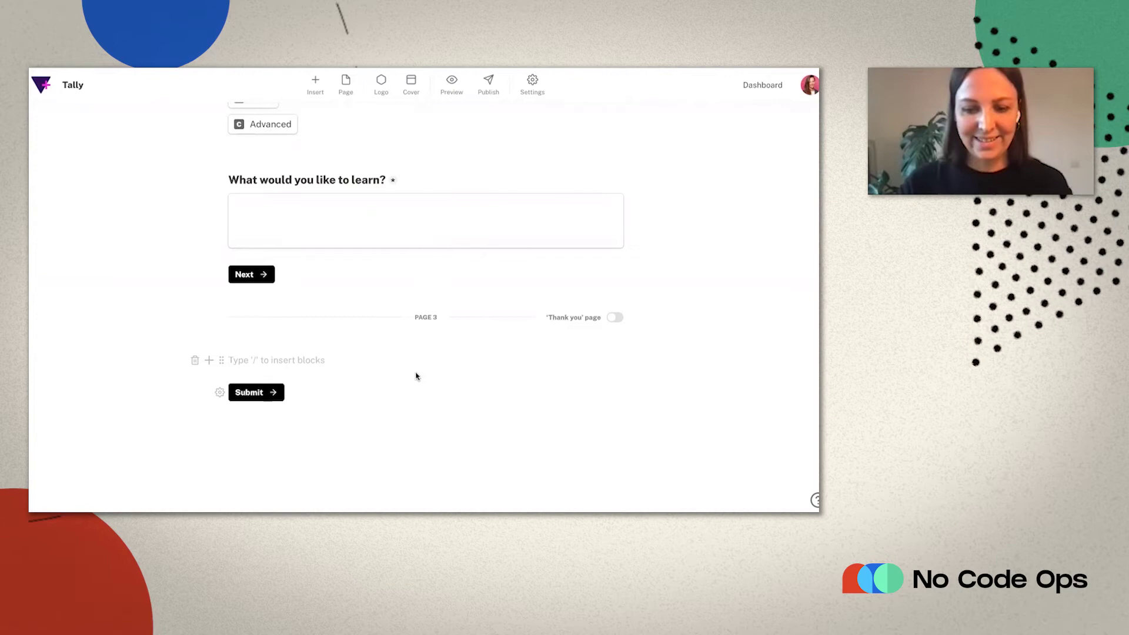
- Add a Heading 2 'Your payment details' on page 3
{"action": "type", "text": "/"}
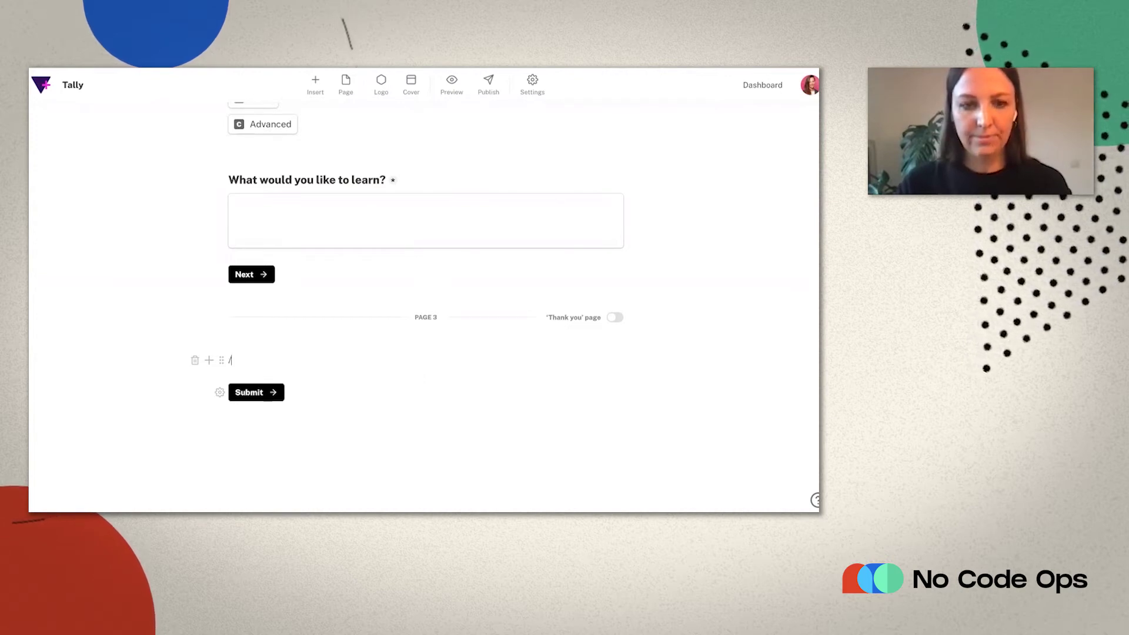
{"action": "type", "text": "heading"}
{"action": "key", "text": "Down"}
{"action": "key", "text": "Return"}
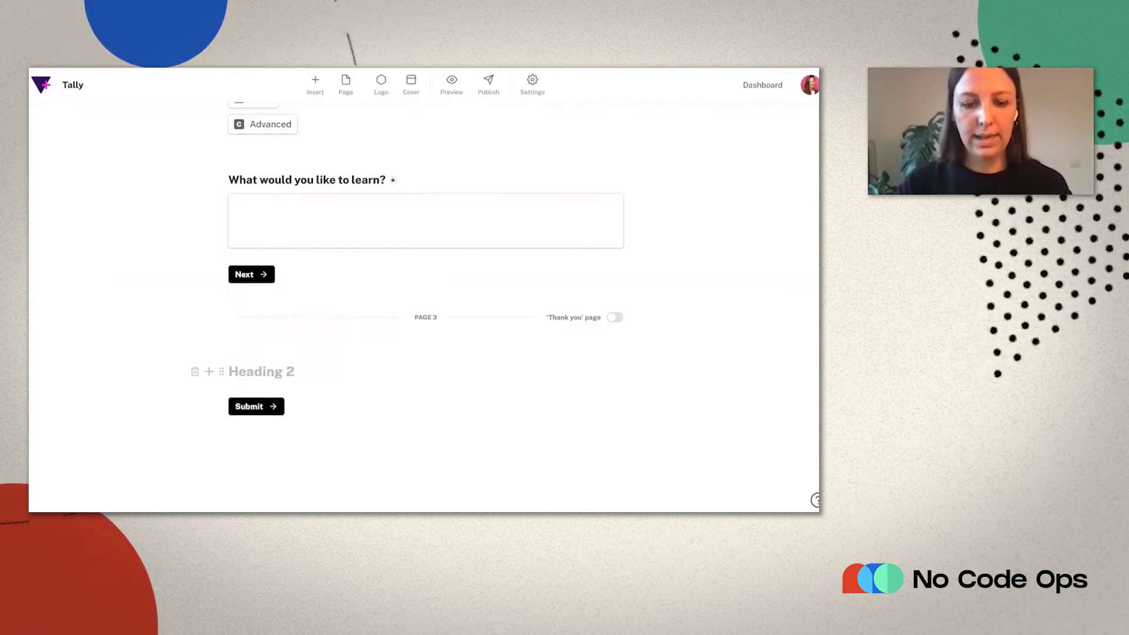
{"action": "type", "text": "Your payment d"}
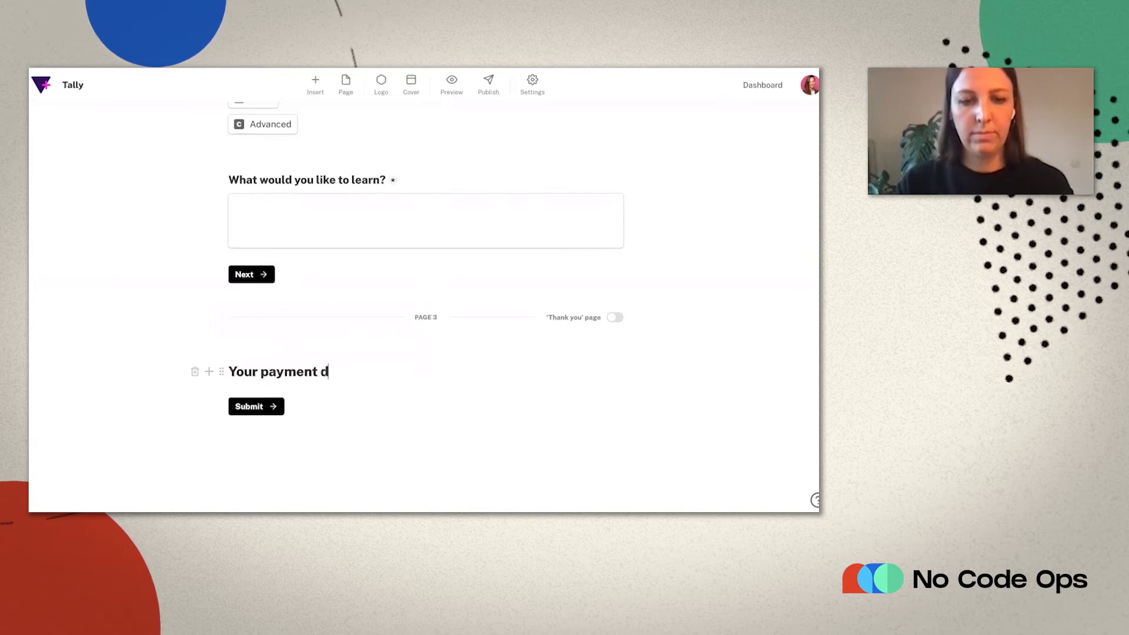
{"action": "type", "text": "etails"}
{"action": "key", "text": "Return"}
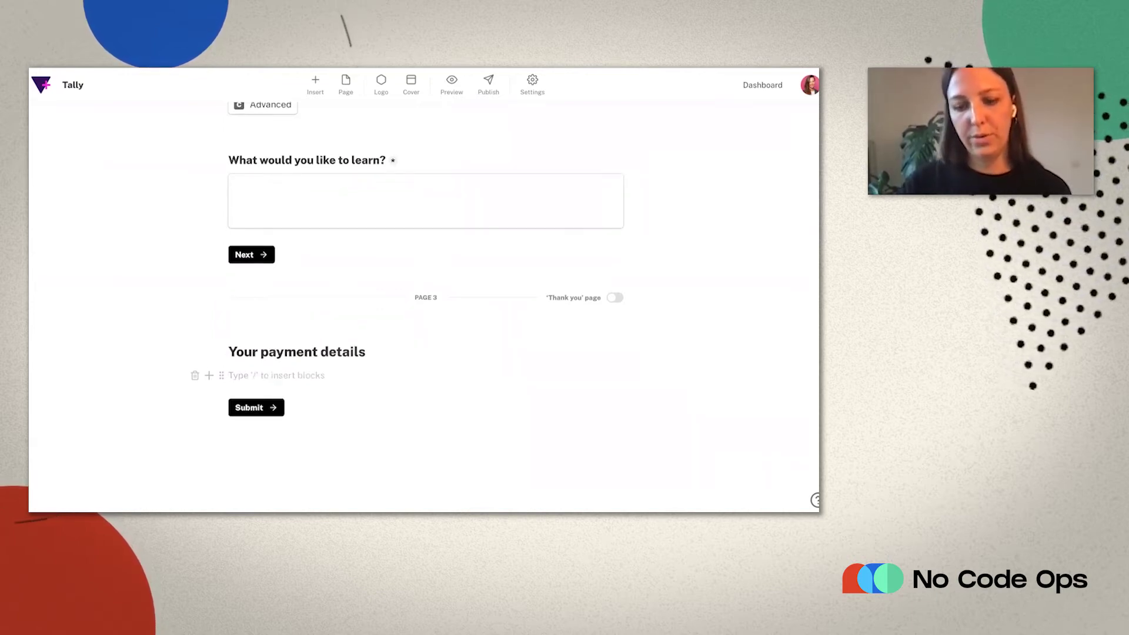
- Insert a payment block and set its price to 29
{"action": "type", "text": "/paym"}
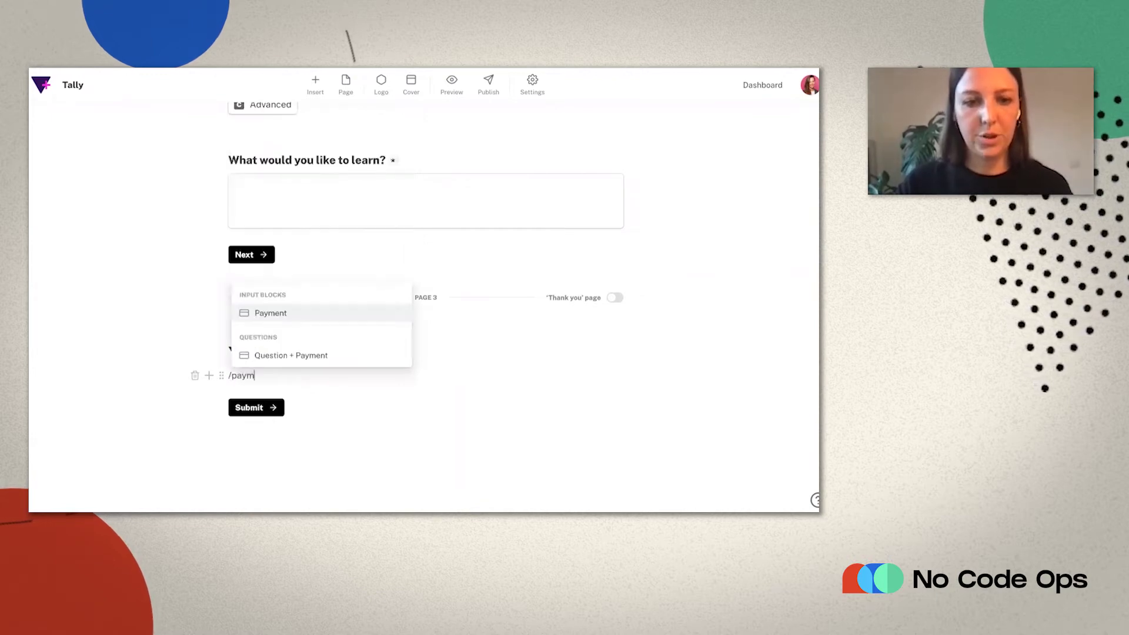
{"action": "key", "text": "Return"}
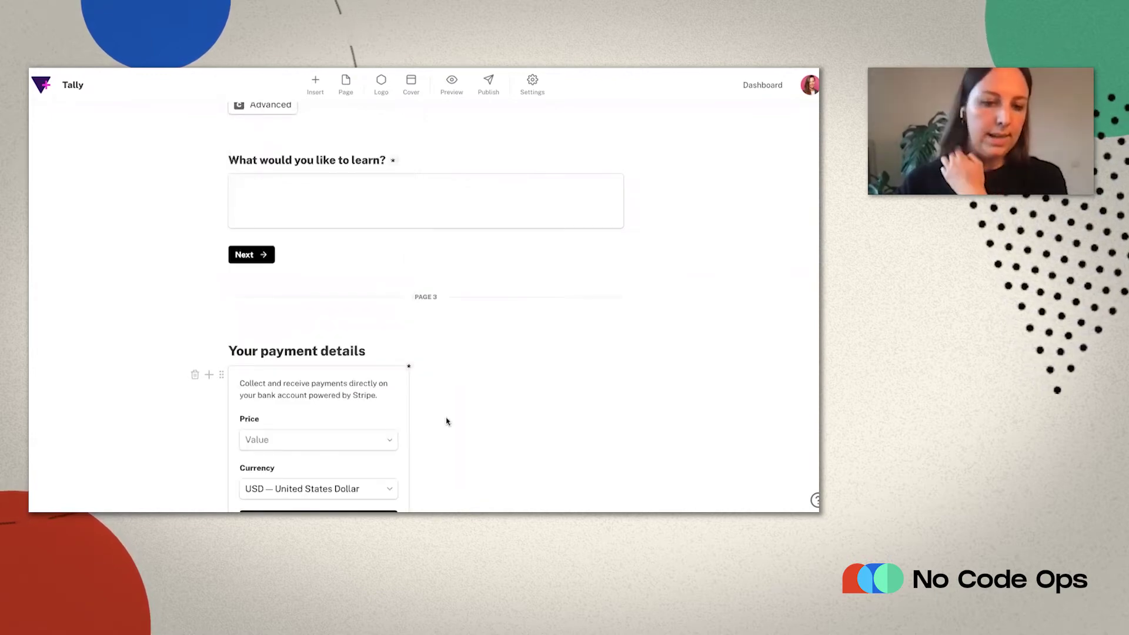
{"action": "scroll", "coordinate": [305, 326], "scroll_direction": "down", "scroll_amount": 3}
{"action": "left_click", "coordinate": [283, 290]}
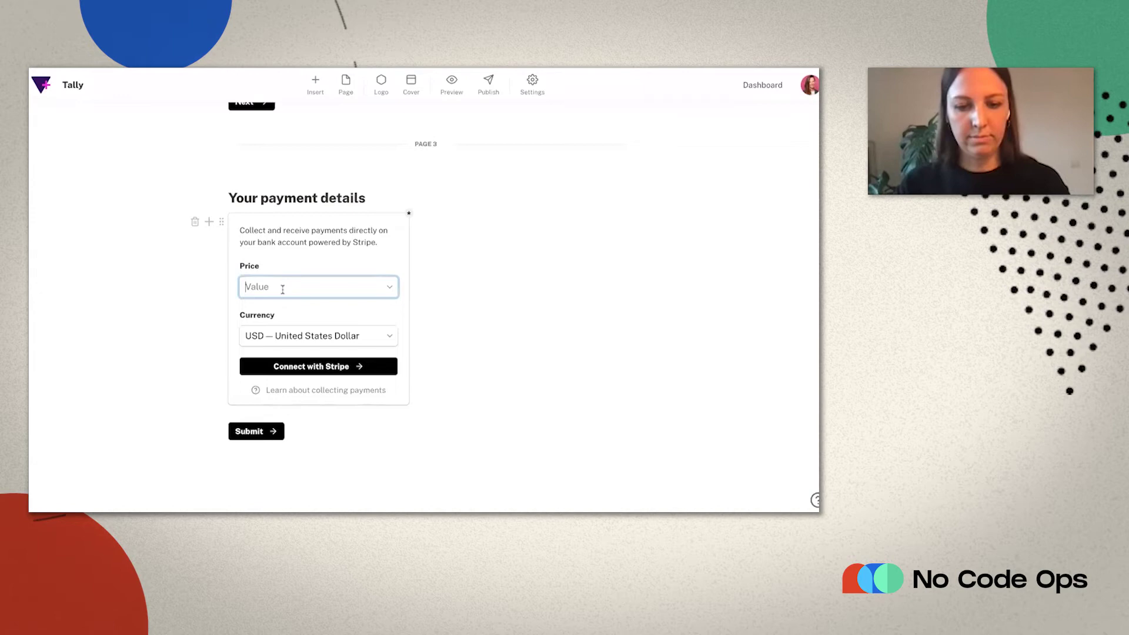
{"action": "type", "text": "29"}
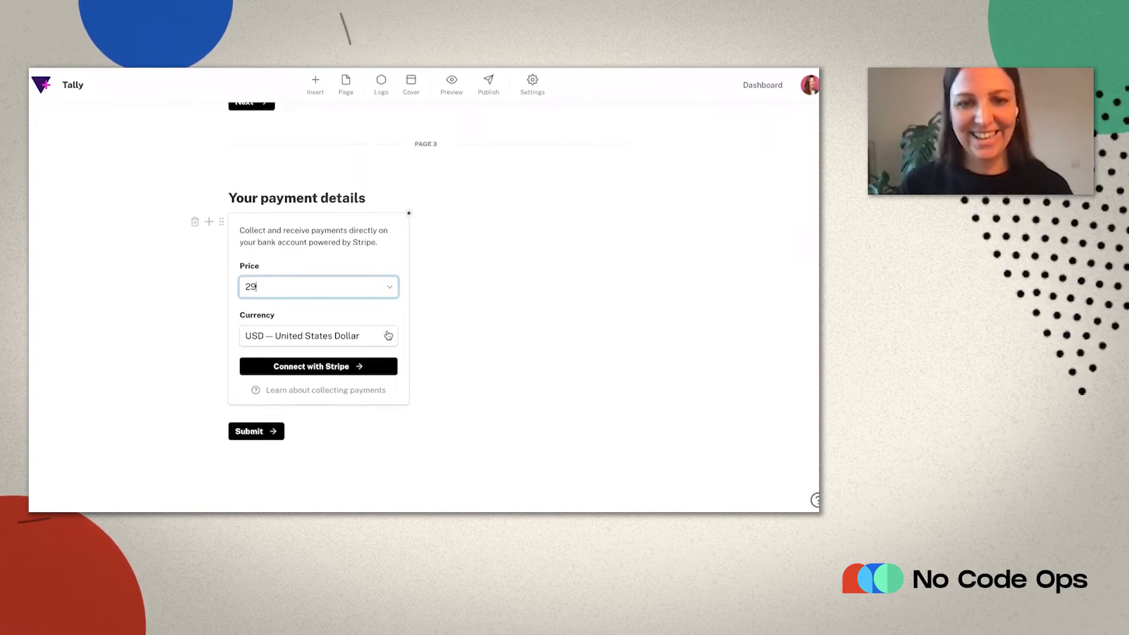
- Connect the existing Stripe account to Tally for the $29 payment block
{"action": "left_click", "coordinate": [317, 370]}
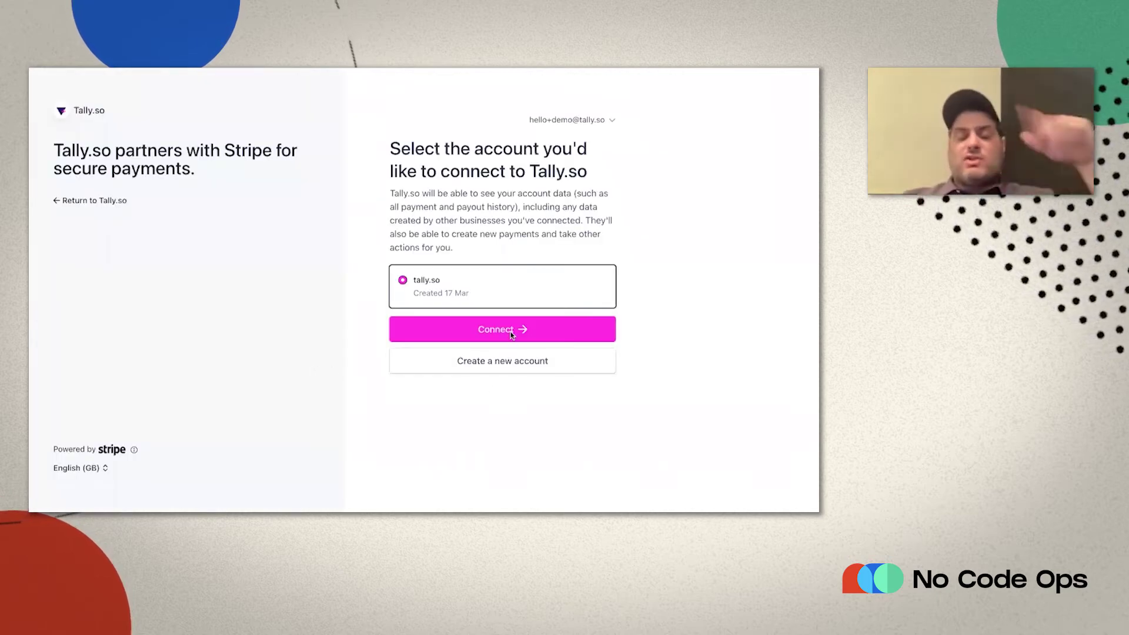
{"action": "left_click", "coordinate": [511, 335]}
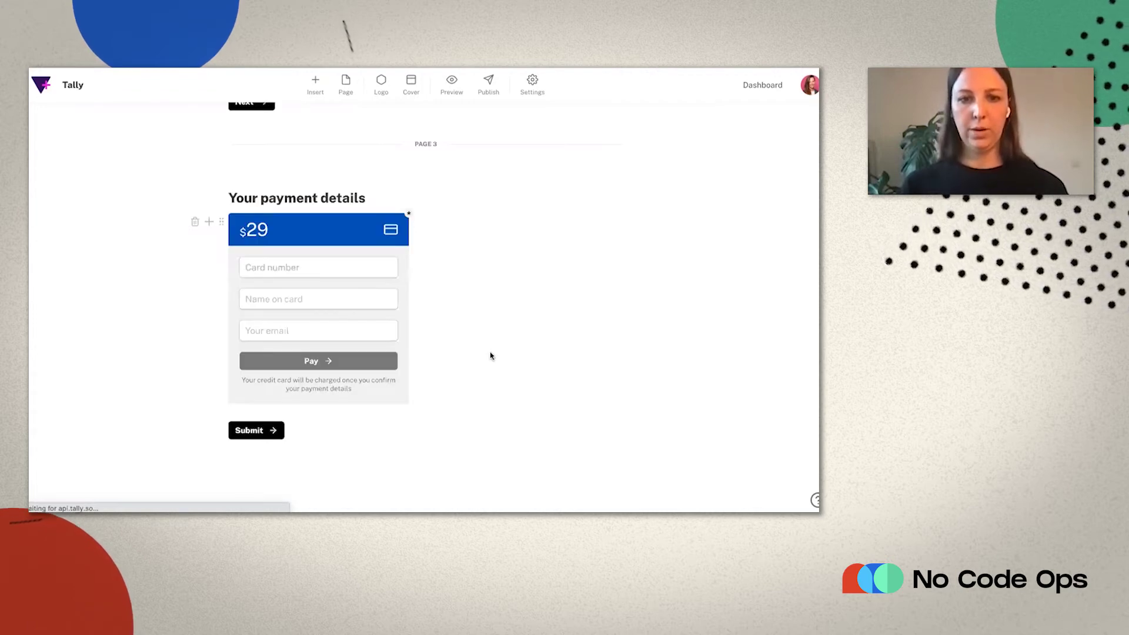
- Relabel page 2's Next button as 'Payment'
{"action": "scroll", "coordinate": [411, 276], "scroll_direction": "up", "scroll_amount": 1}
{"action": "left_click", "coordinate": [241, 162]}
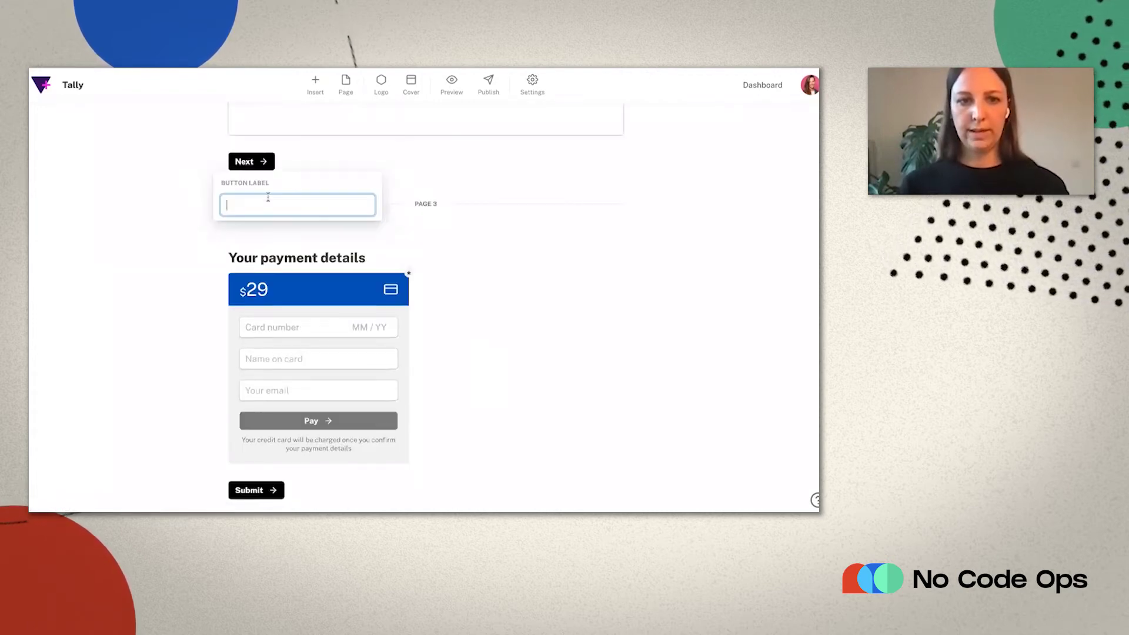
{"action": "type", "text": "Payment"}
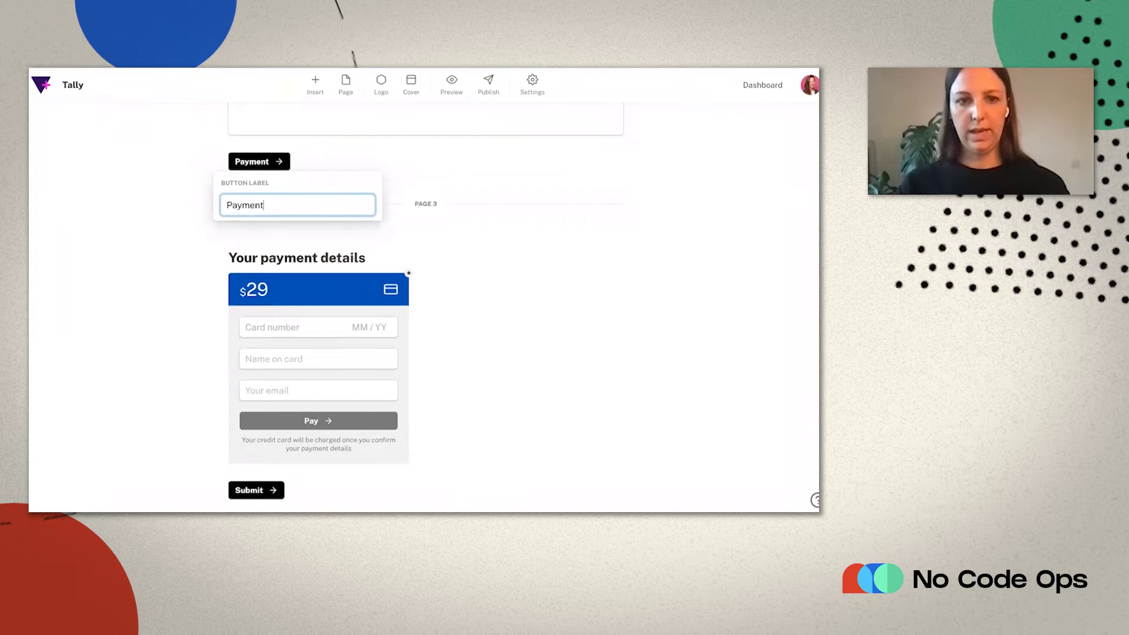
{"action": "left_click", "coordinate": [506, 336]}
- Relabel the final Submit button as 'Complete registration'
{"action": "scroll", "coordinate": [276, 372], "scroll_direction": "down", "scroll_amount": 2}
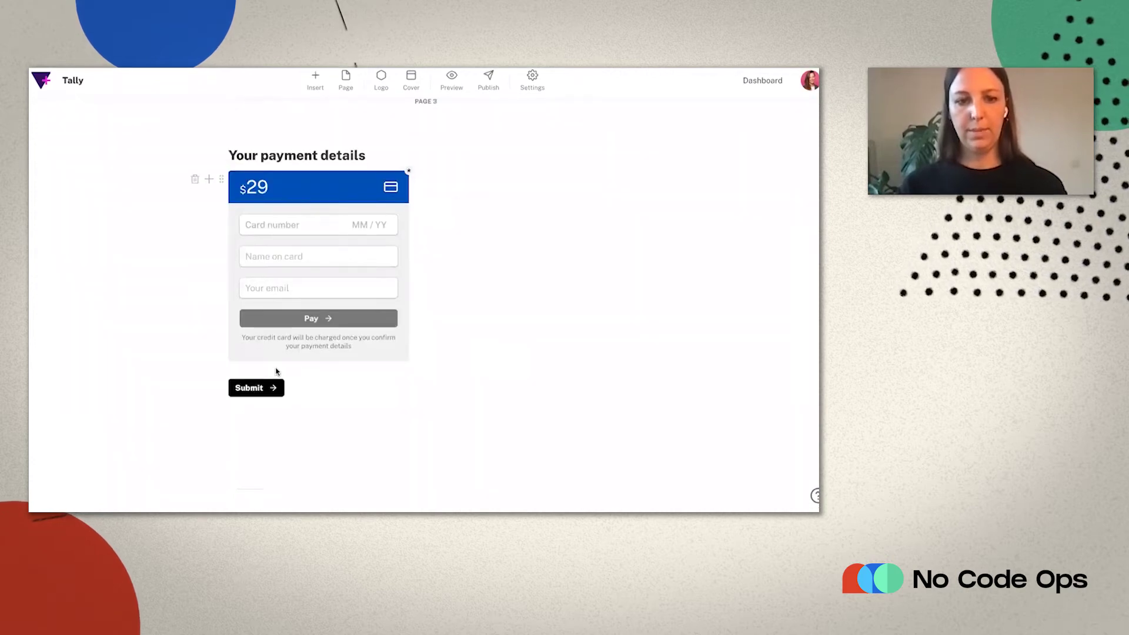
{"action": "left_click", "coordinate": [230, 390]}
{"action": "type", "text": "Compl"}
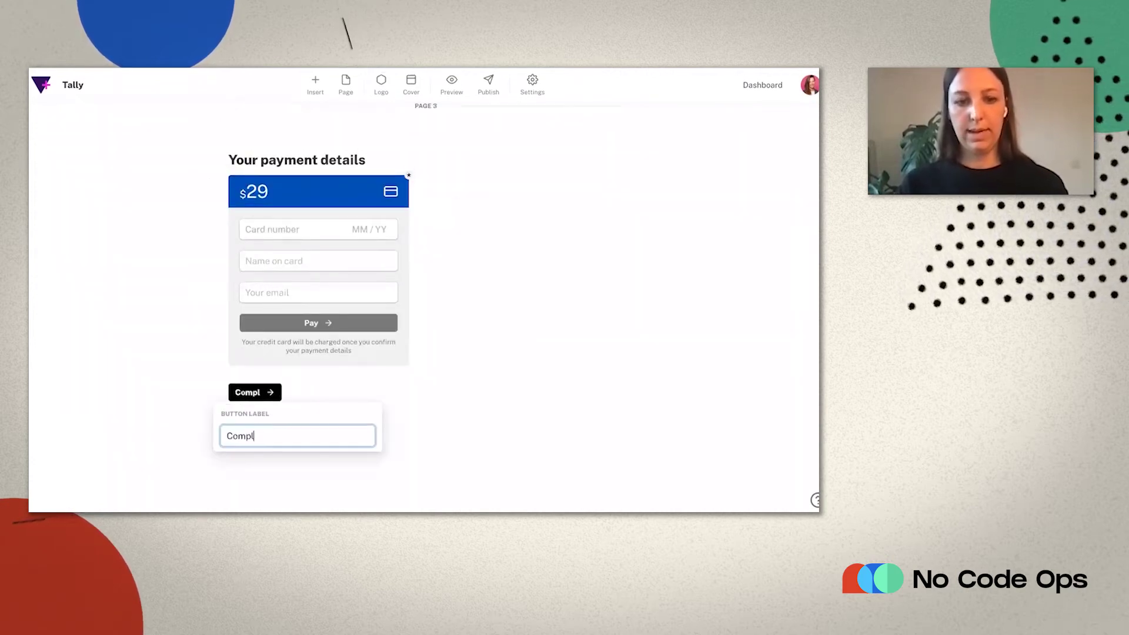
{"action": "type", "text": "ete registration"}
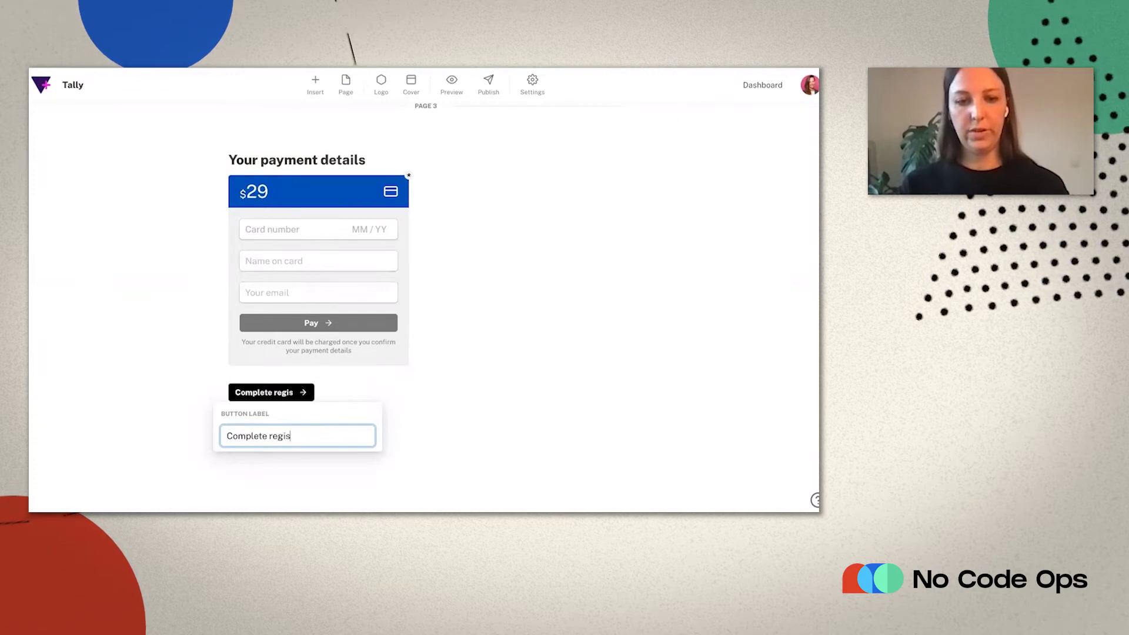
{"action": "left_click", "coordinate": [421, 403]}
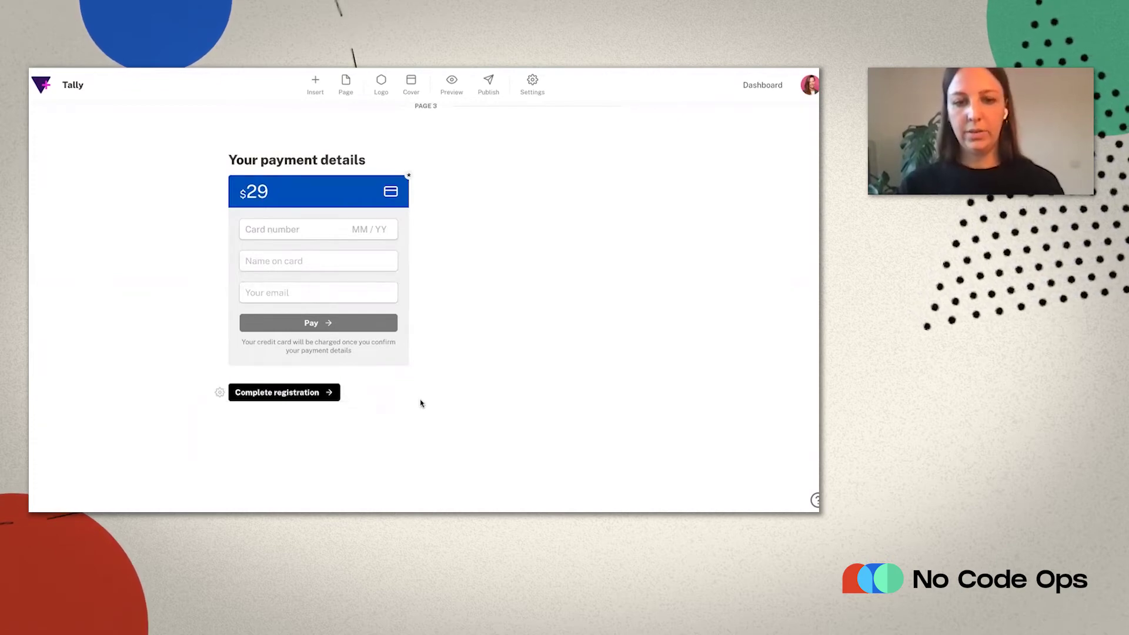
- Add a fourth page marked as the Thank you page and start a Heading 2 block on it
{"action": "left_click", "coordinate": [347, 88]}
{"action": "left_click", "coordinate": [615, 423]}
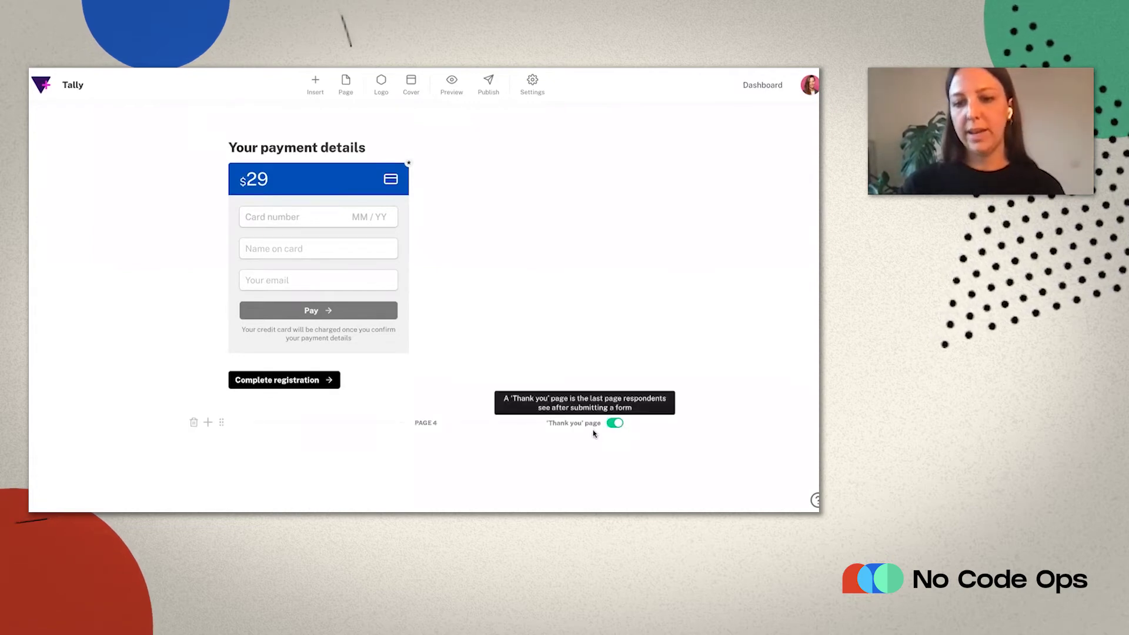
{"action": "left_click", "coordinate": [263, 455]}
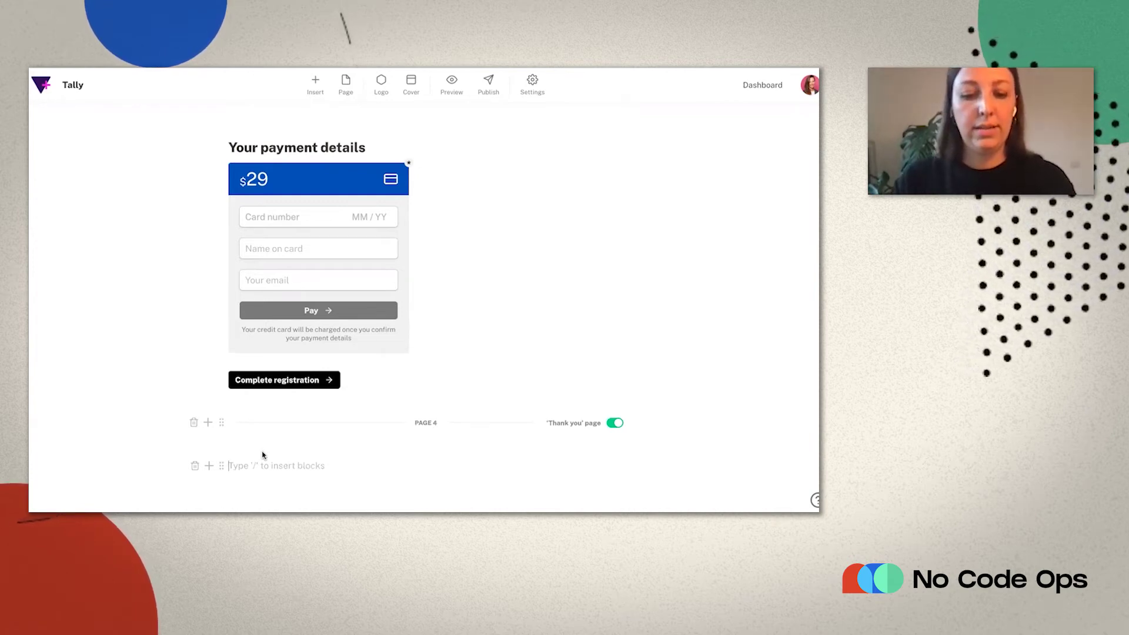
{"action": "type", "text": "/heading"}
{"action": "key", "text": "Down"}
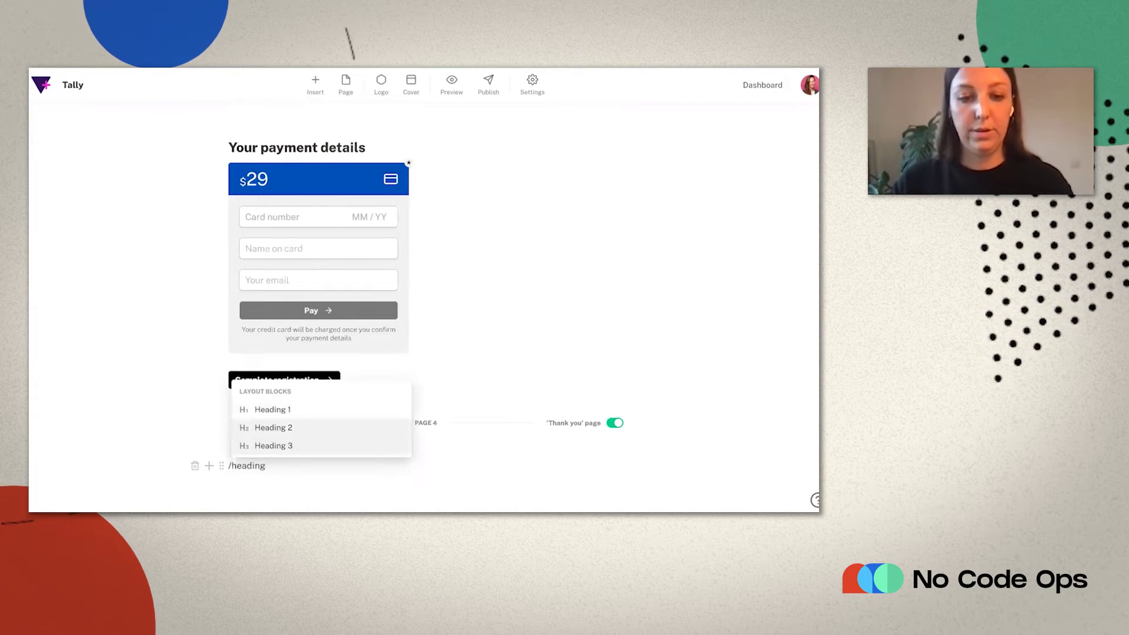
{"action": "key", "text": "Return"}
- Write the heading 'Thanks for registring!', fix its typo, and add an empty block below it
{"action": "type", "text": "Thanks for registetring!"}
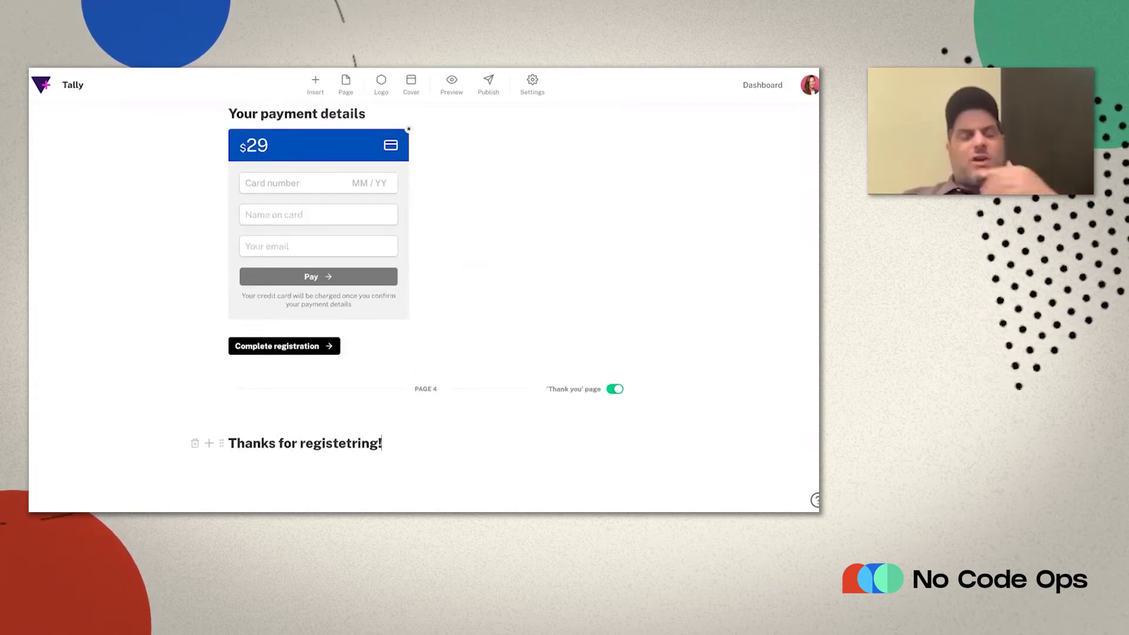
{"action": "key", "text": "Return"}
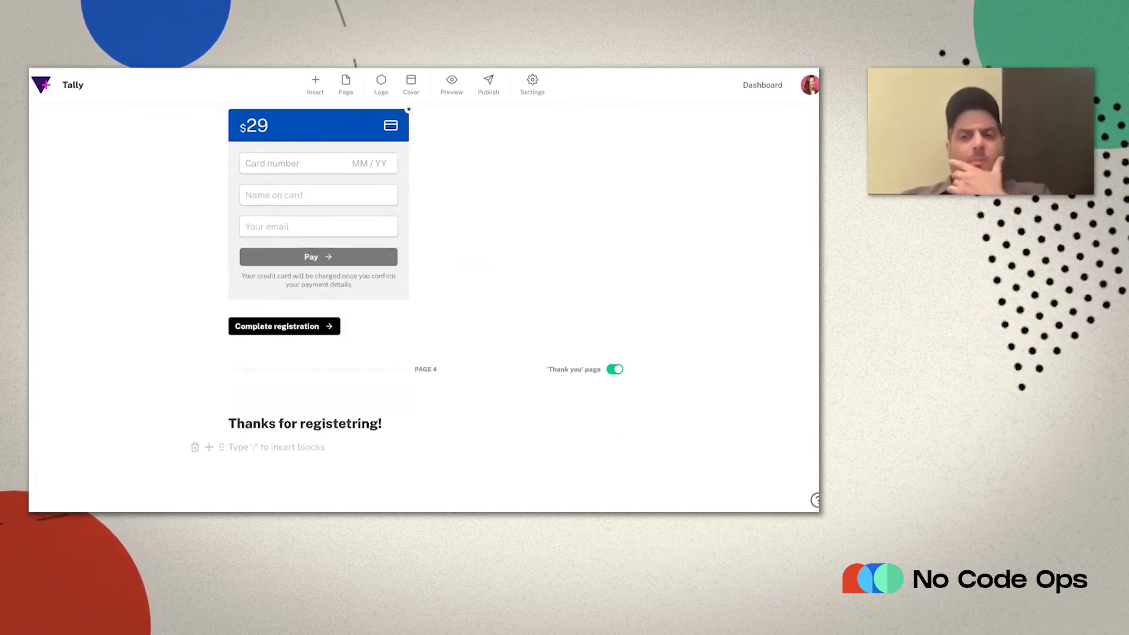
{"action": "left_click", "coordinate": [346, 423]}
{"action": "key", "text": "BackSpace"}
{"action": "key", "text": "BackSpace"}
{"action": "key", "text": "BackSpace"}
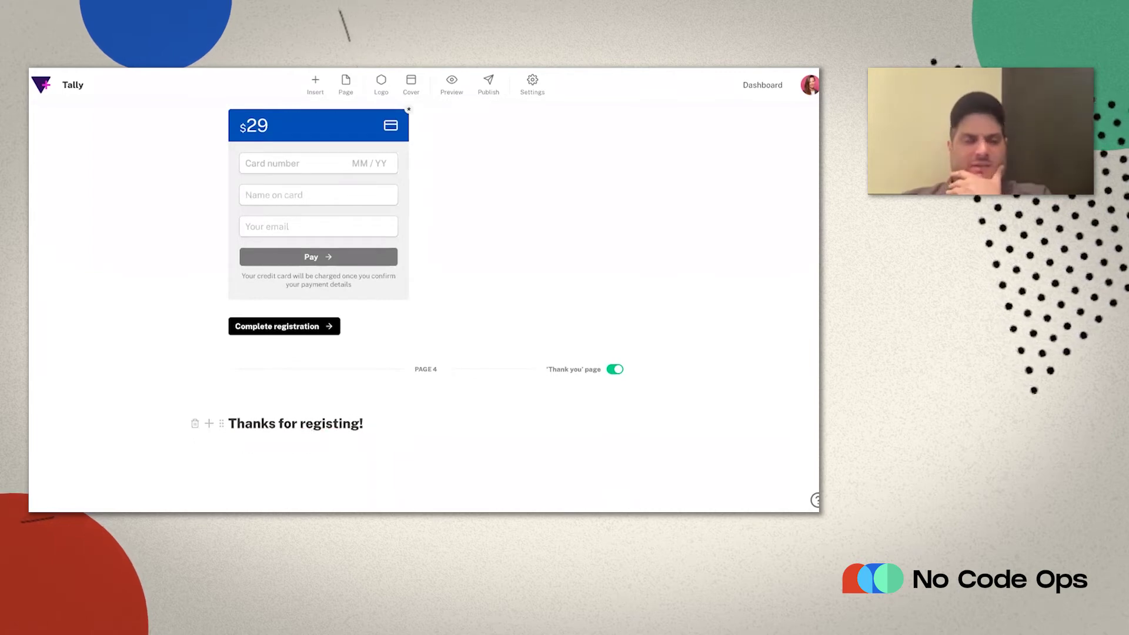
{"action": "type", "text": "r"}
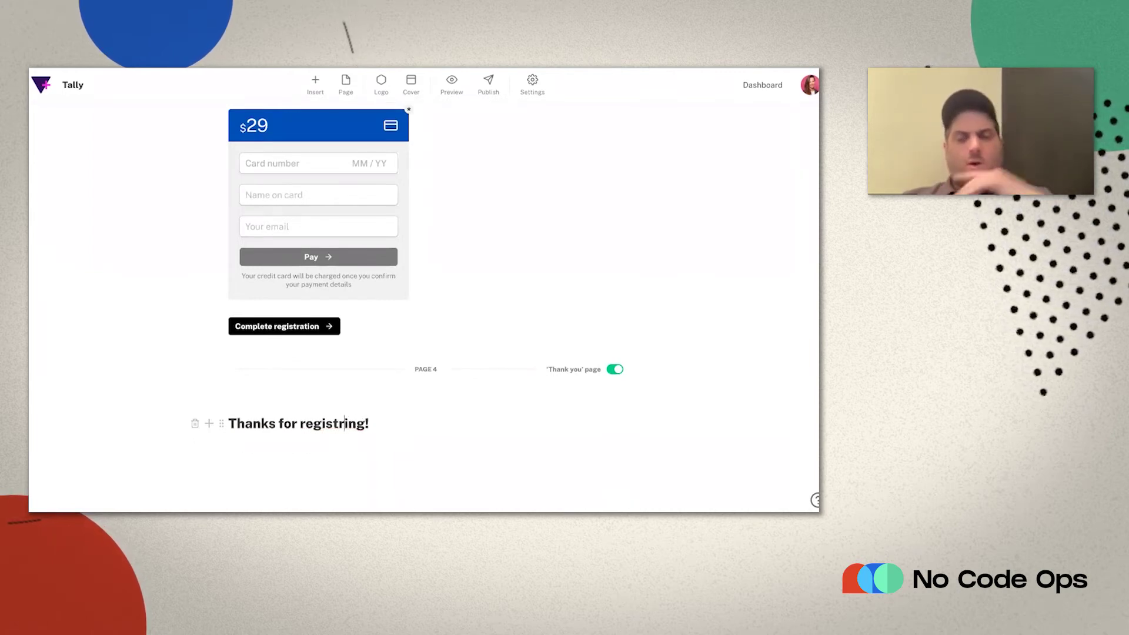
{"action": "left_click", "coordinate": [393, 423]}
{"action": "key", "text": "Return"}
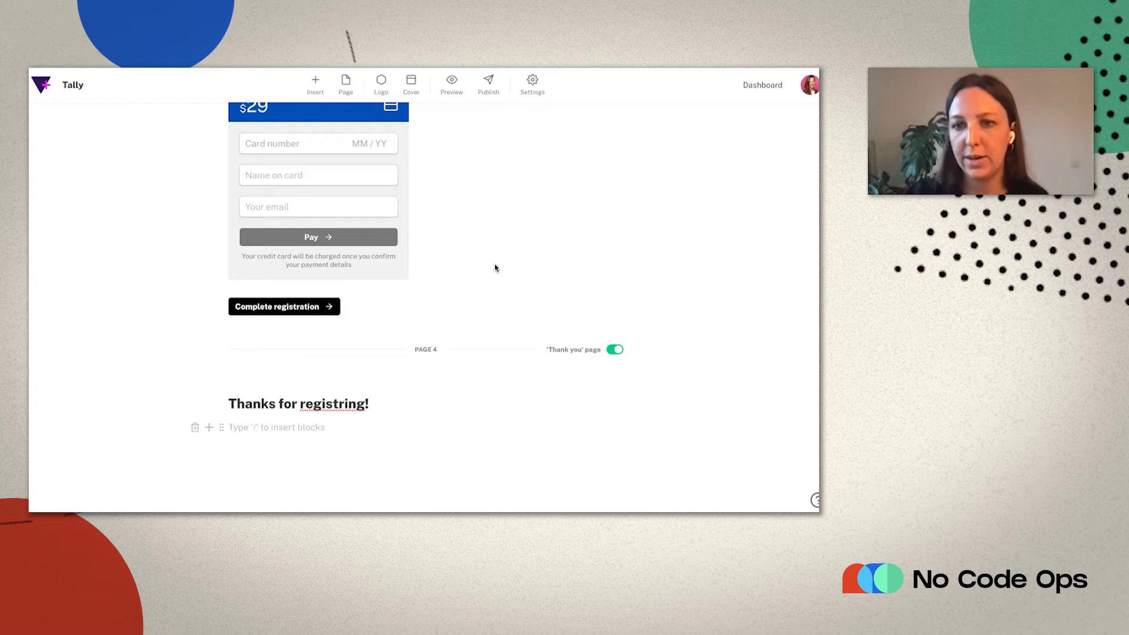
{"action": "scroll", "coordinate": [495, 268], "scroll_direction": "up", "scroll_amount": 1}
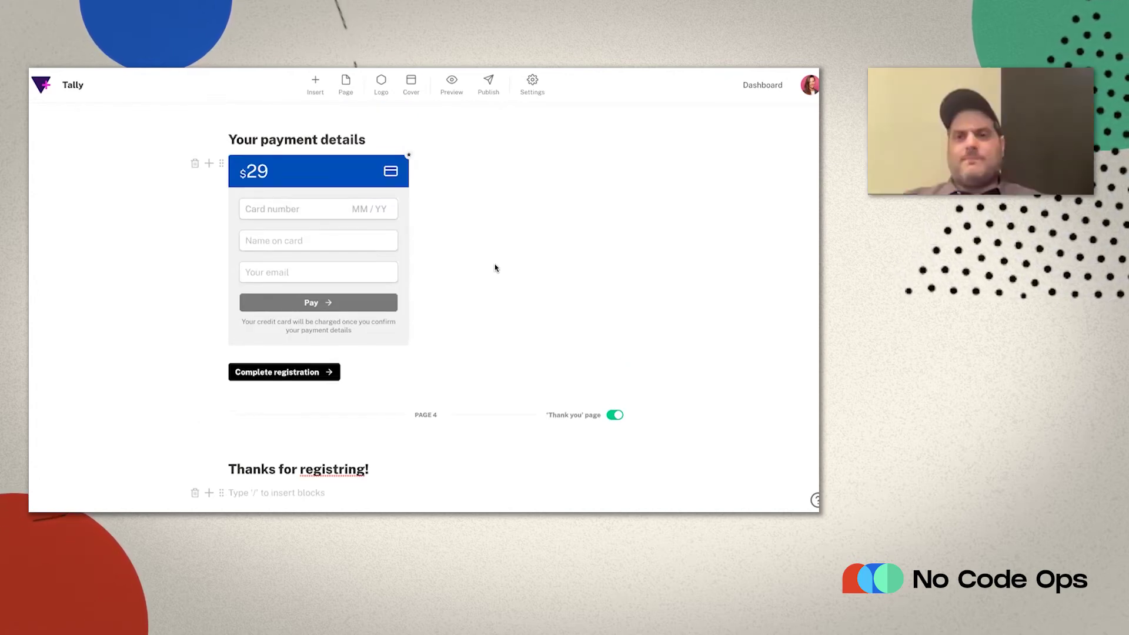
{"action": "scroll", "coordinate": [504, 281], "scroll_direction": "down", "scroll_amount": 1}
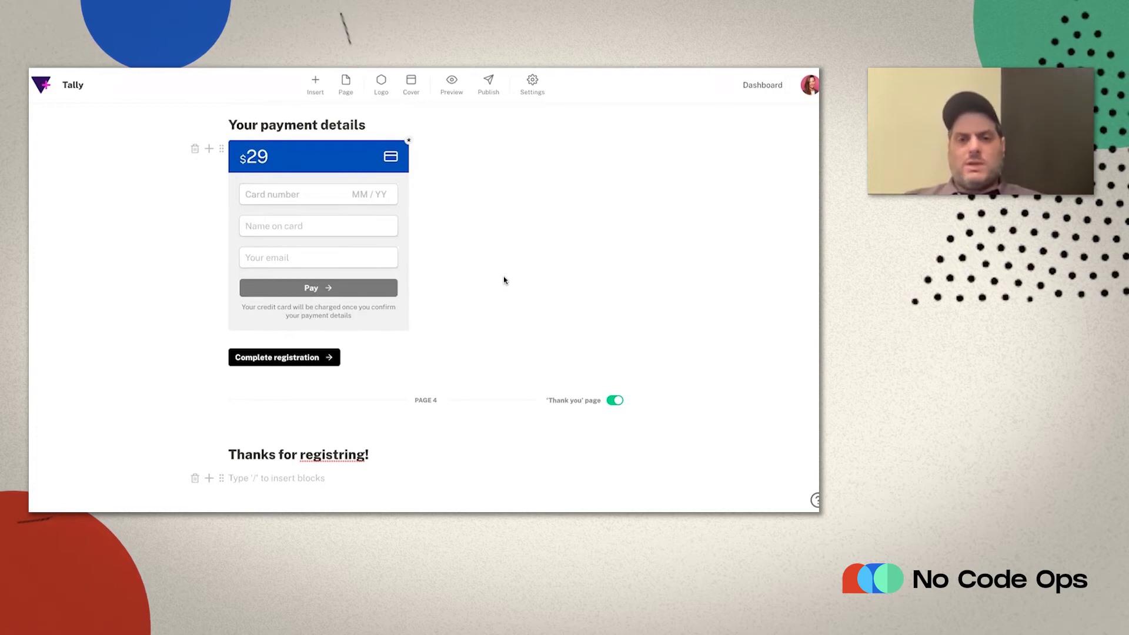
{"action": "scroll", "coordinate": [504, 281], "scroll_direction": "up", "scroll_amount": 10}
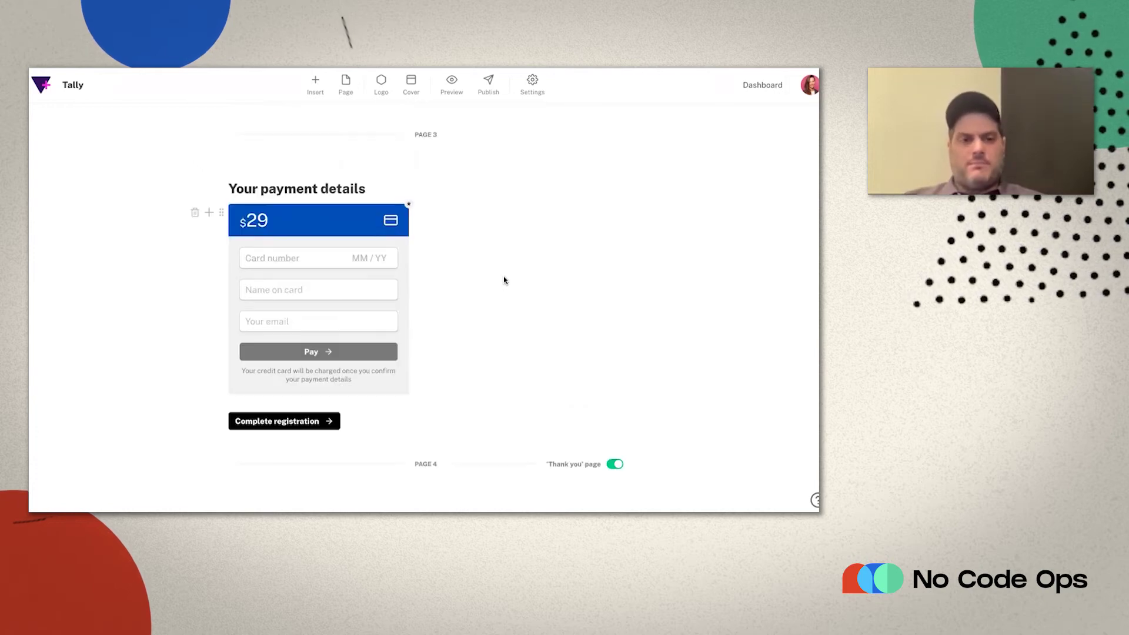
{"action": "left_click", "coordinate": [452, 85]}
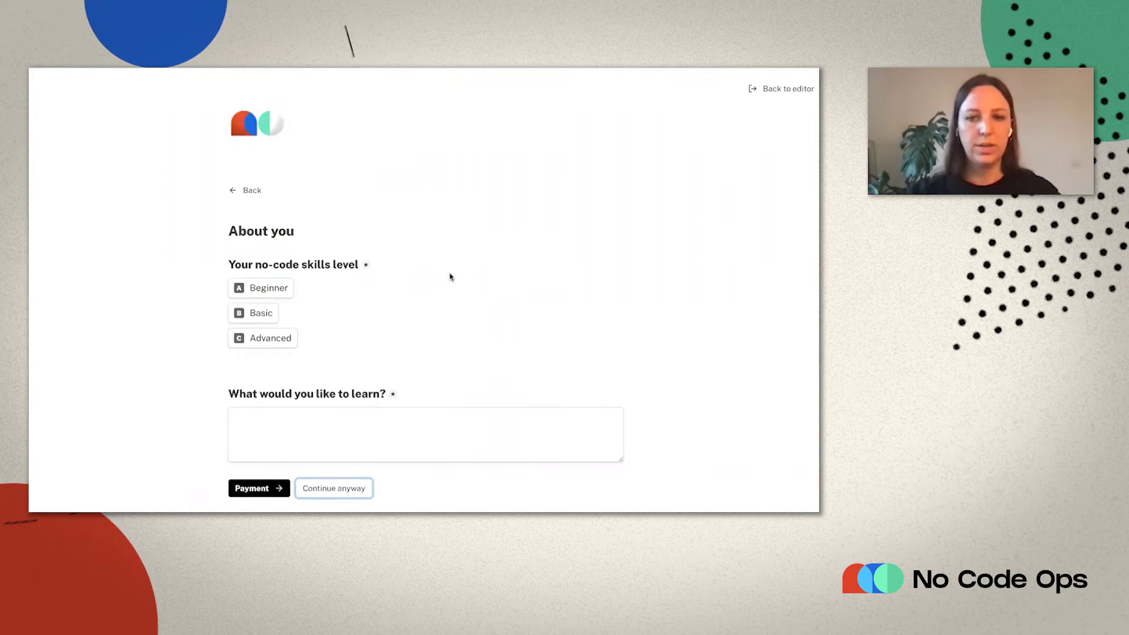
{"action": "left_click", "coordinate": [252, 190]}
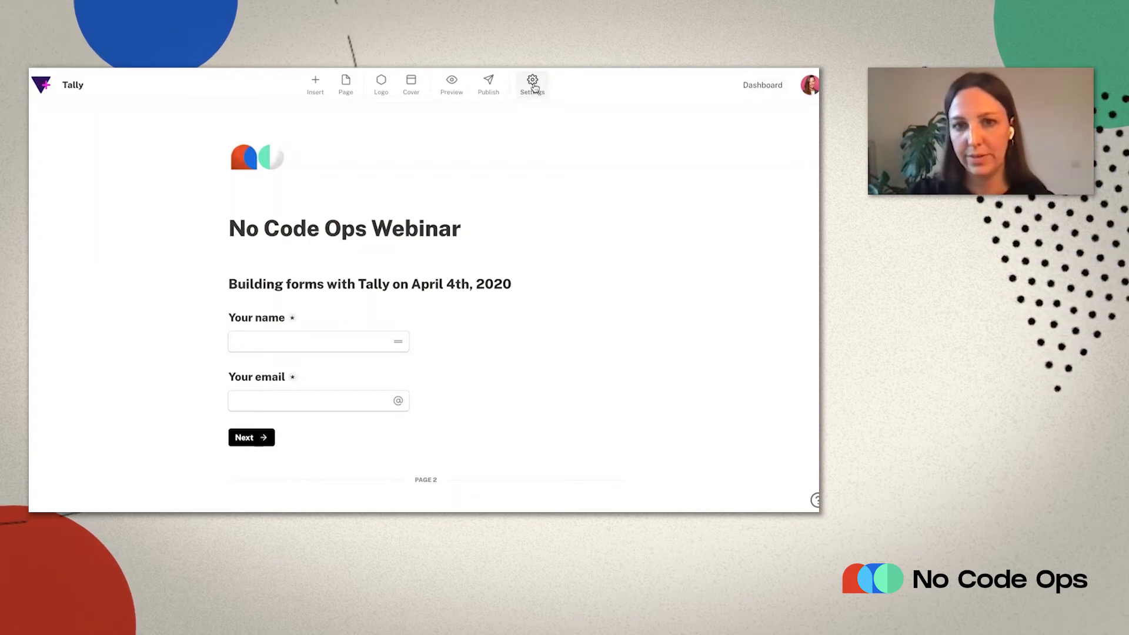
- Publish the form and change the Standard embed height from 200 to 400 px
{"action": "left_click", "coordinate": [488, 93]}
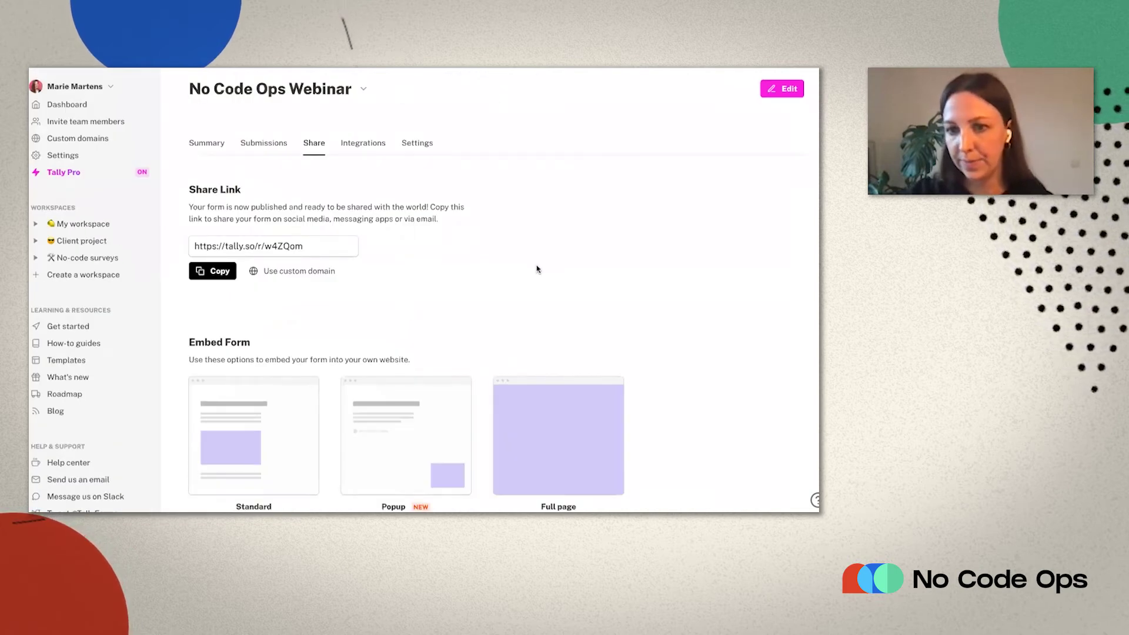
{"action": "scroll", "coordinate": [458, 266], "scroll_direction": "down", "scroll_amount": 1}
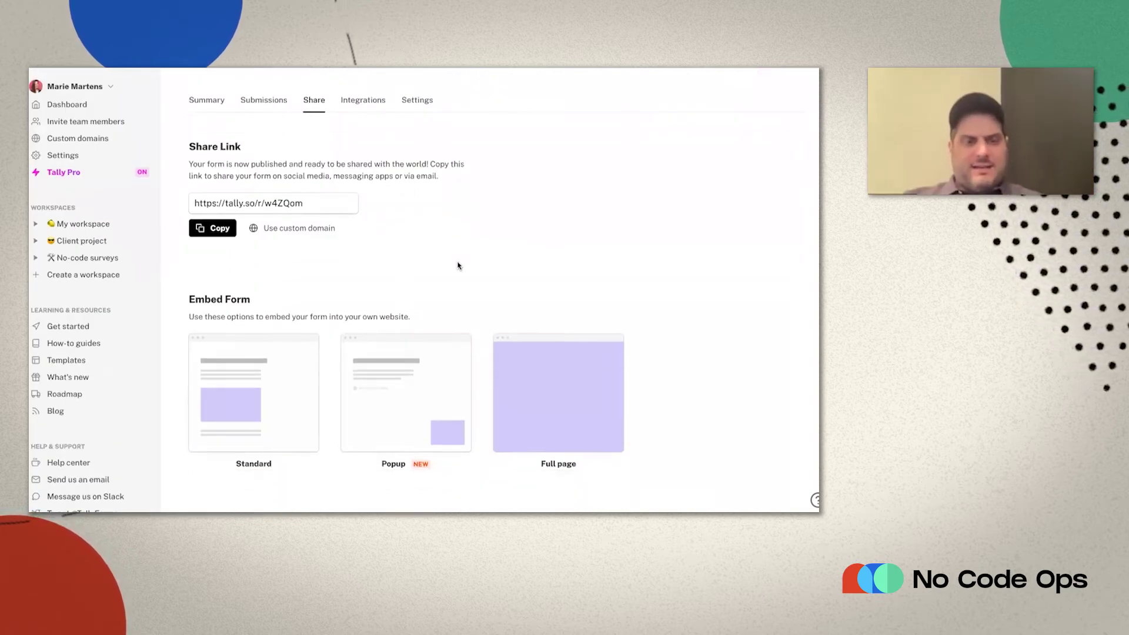
{"action": "left_click", "coordinate": [259, 411]}
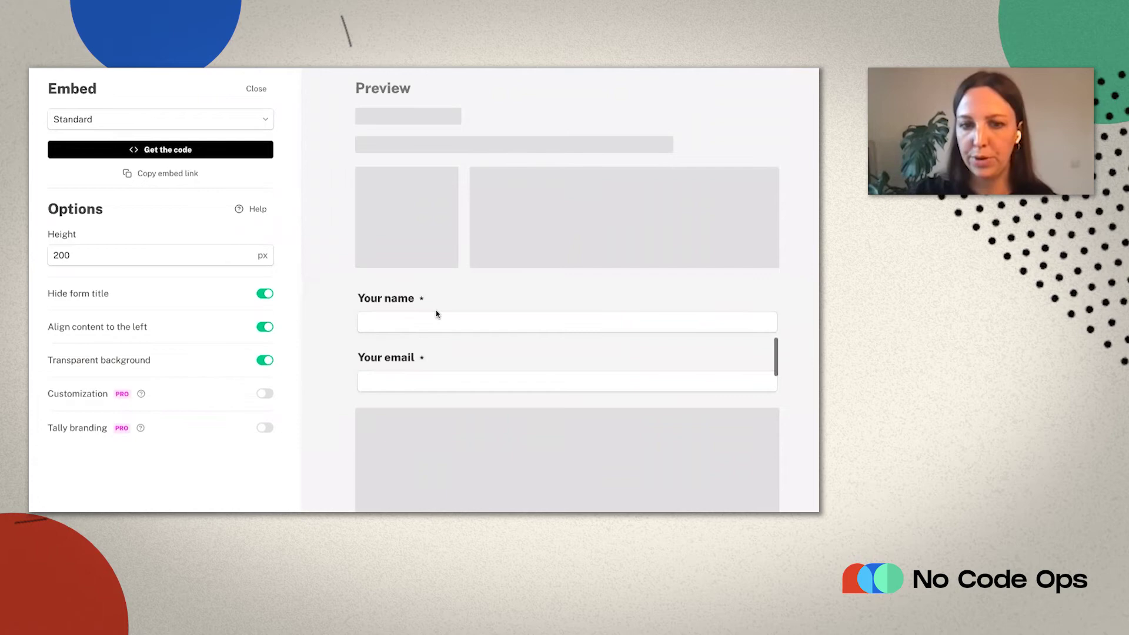
{"action": "left_click", "coordinate": [94, 255]}
{"action": "left_click_drag", "start_coordinate": [94, 256], "coordinate": [46, 262]}
{"action": "type", "text": "4"}
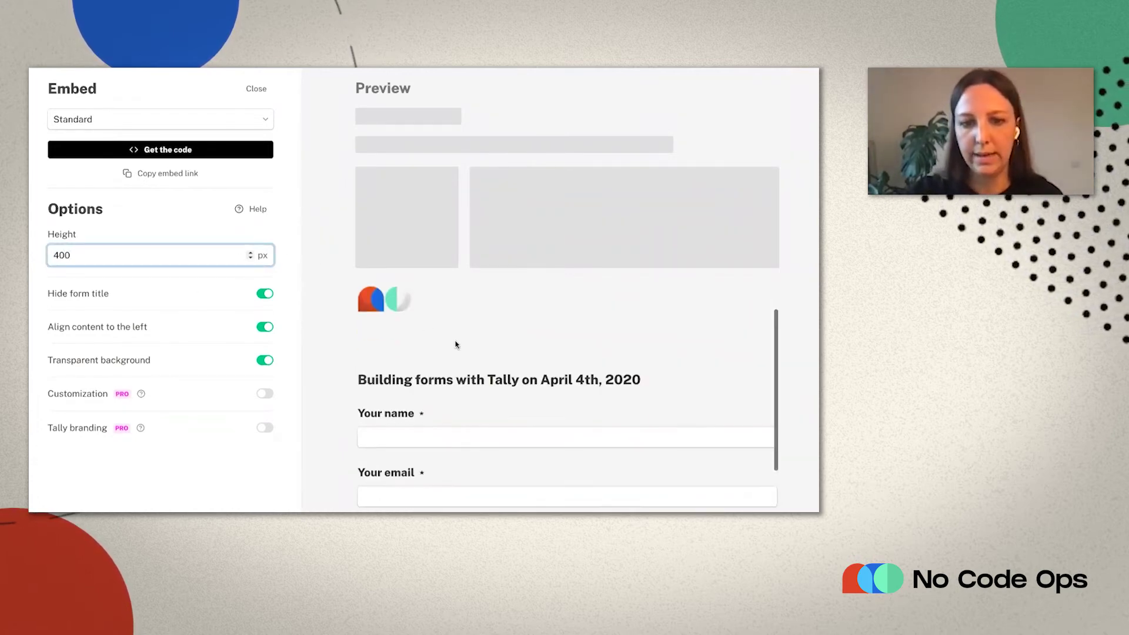
- Switch the embed type to Popup and remove the popup's wave emoji
{"action": "left_click", "coordinate": [171, 126]}
{"action": "left_click", "coordinate": [156, 162]}
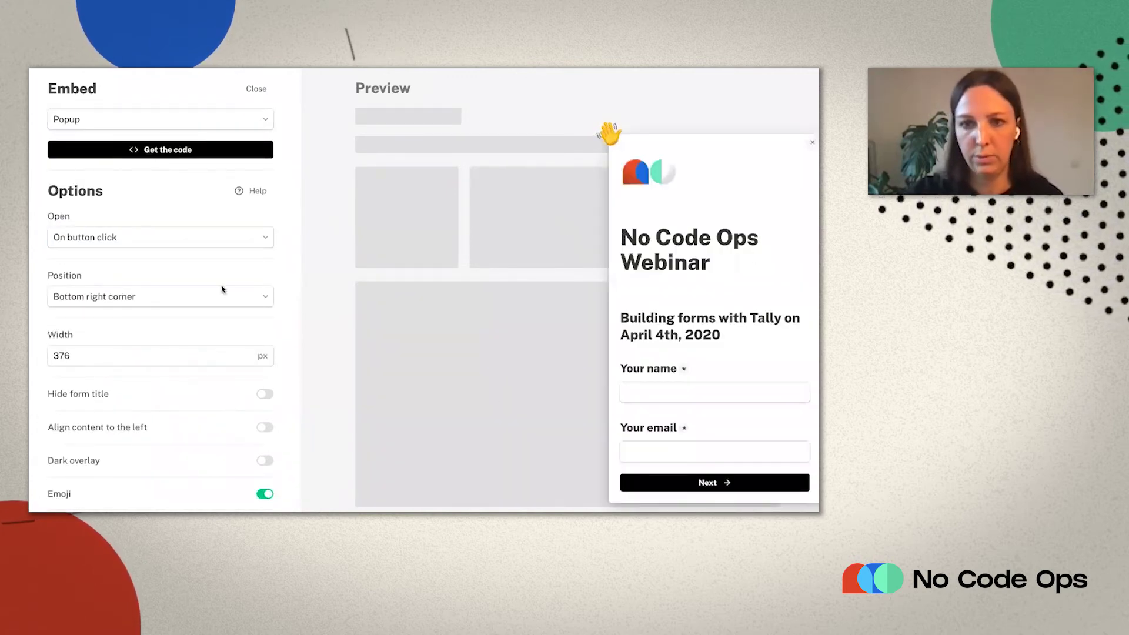
{"action": "scroll", "coordinate": [104, 420], "scroll_direction": "down", "scroll_amount": 3}
{"action": "left_click", "coordinate": [118, 355]}
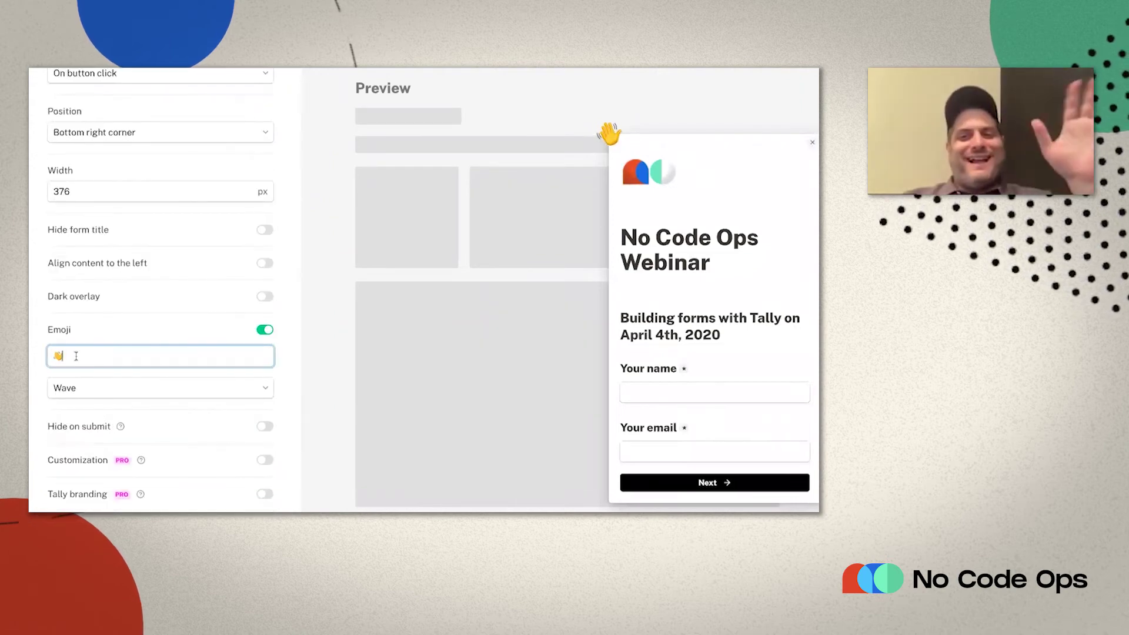
{"action": "key", "text": "BackSpace"}
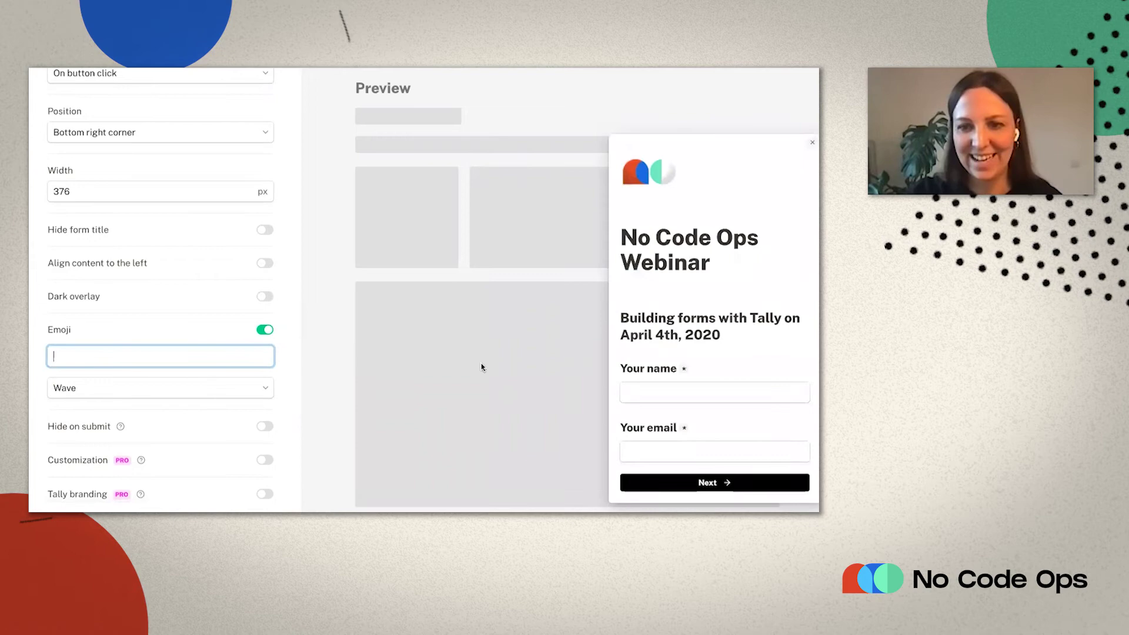
- Set the popup position to Center and close the embed panel to return to Share
{"action": "scroll", "coordinate": [216, 315], "scroll_direction": "up", "scroll_amount": 2}
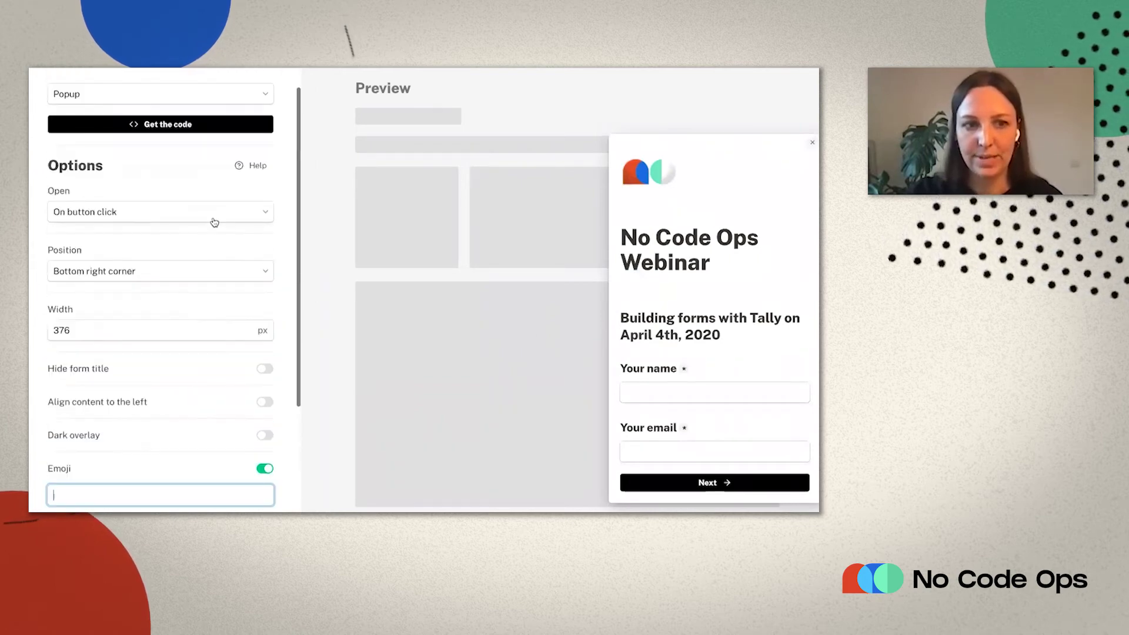
{"action": "left_click", "coordinate": [191, 278]}
{"action": "left_click", "coordinate": [173, 315]}
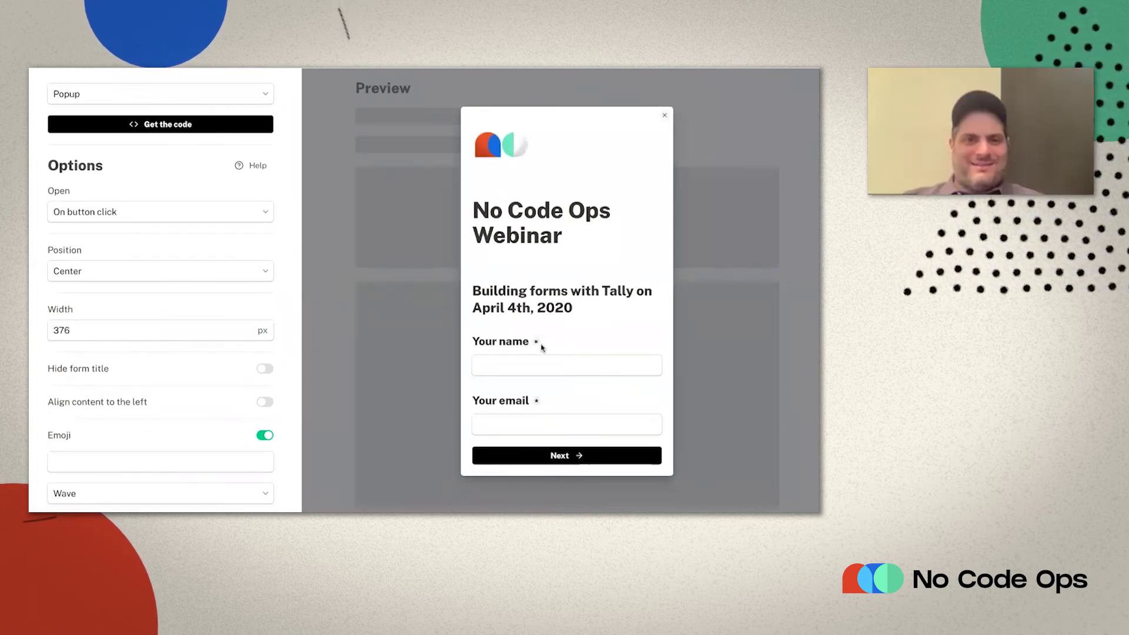
{"action": "scroll", "coordinate": [278, 244], "scroll_direction": "up", "scroll_amount": 1}
{"action": "left_click", "coordinate": [263, 89]}
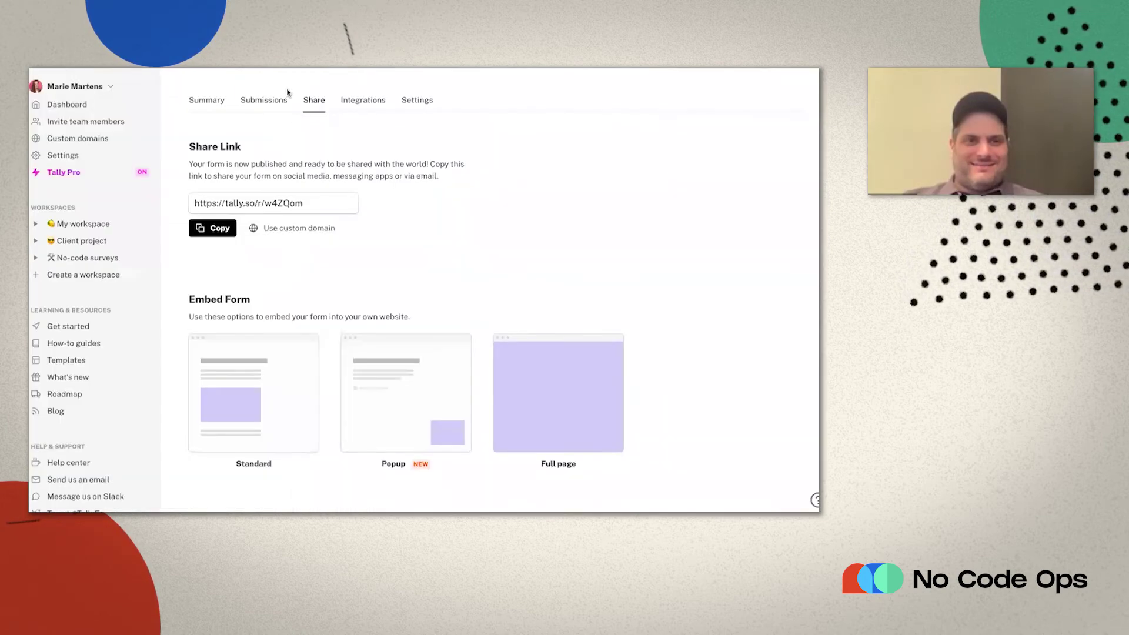
{"action": "scroll", "coordinate": [521, 243], "scroll_direction": "up", "scroll_amount": 1}
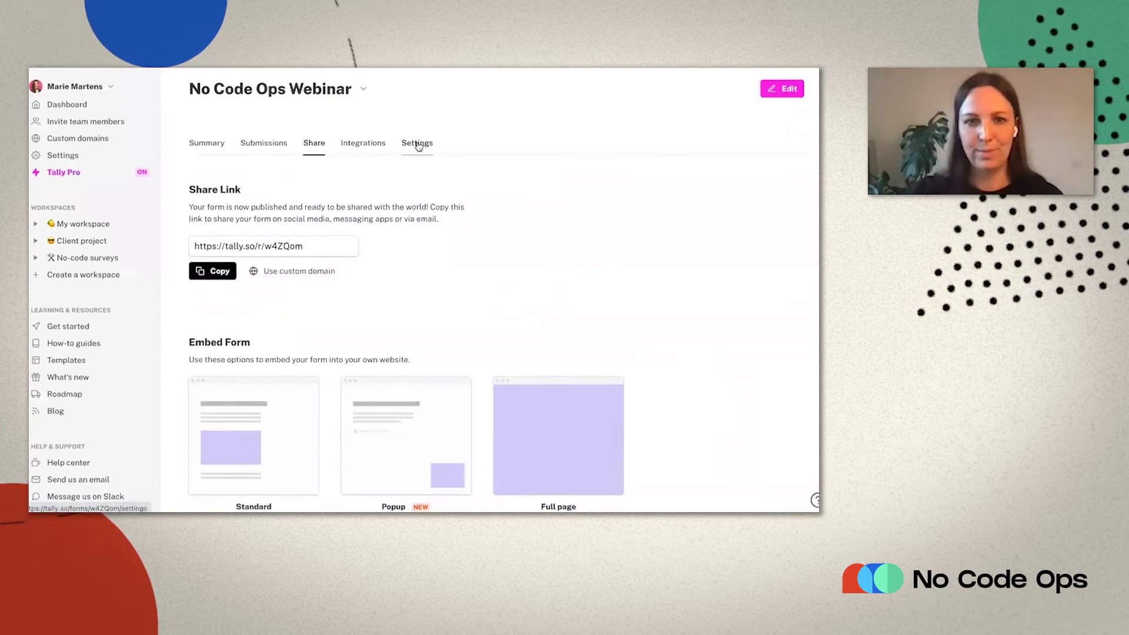
{"action": "left_click", "coordinate": [418, 144]}
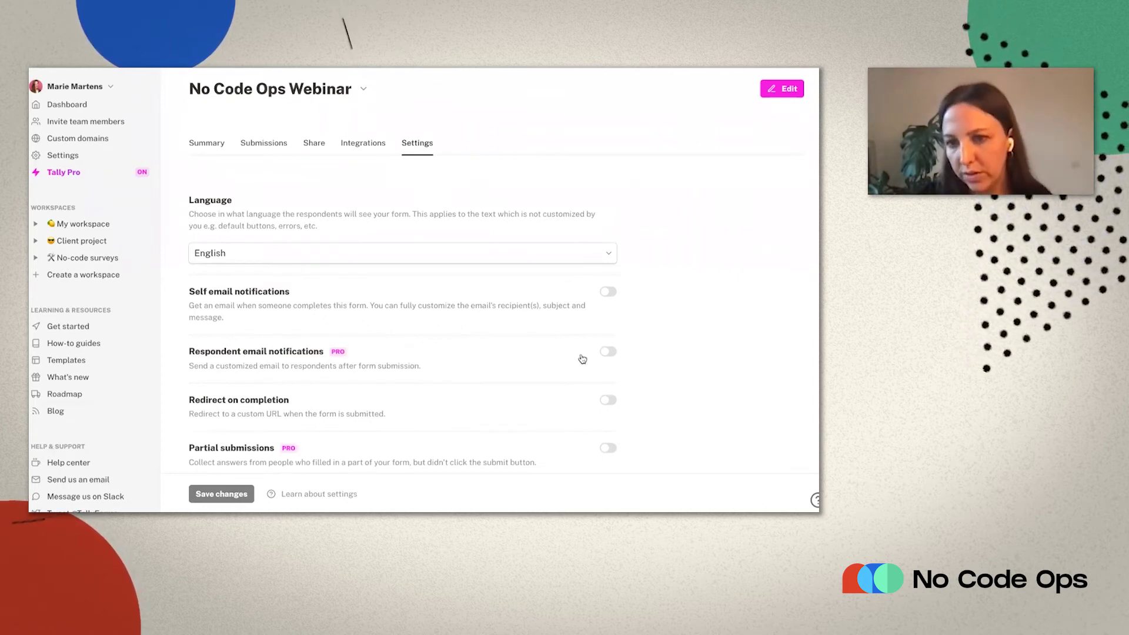
{"action": "left_click", "coordinate": [612, 353]}
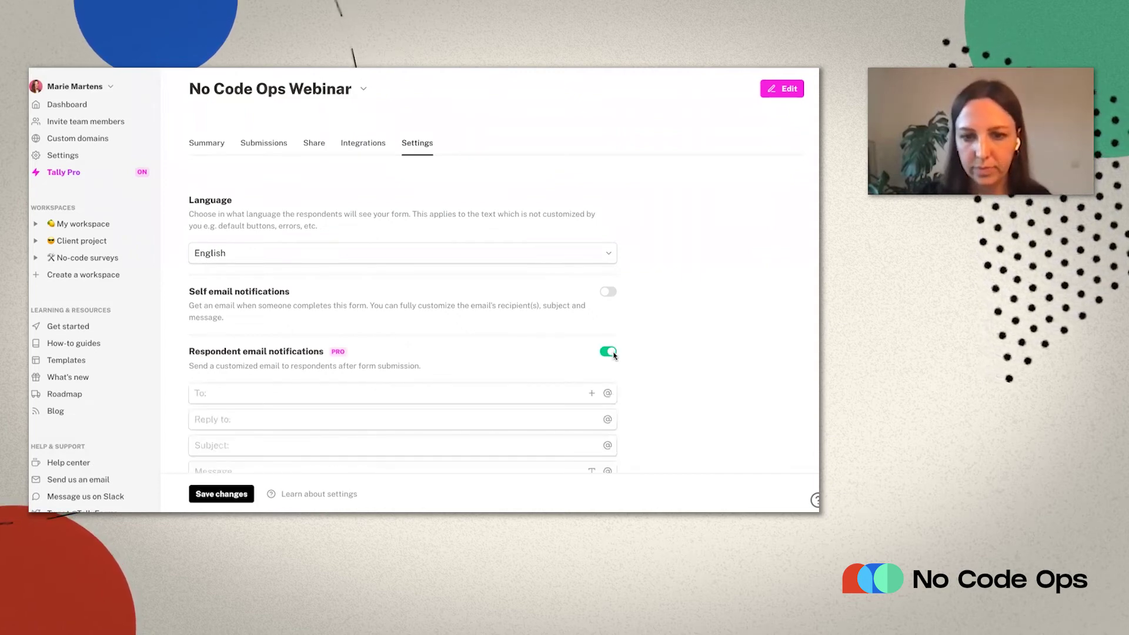
{"action": "scroll", "coordinate": [424, 338], "scroll_direction": "down", "scroll_amount": 2}
{"action": "left_click", "coordinate": [256, 288]}
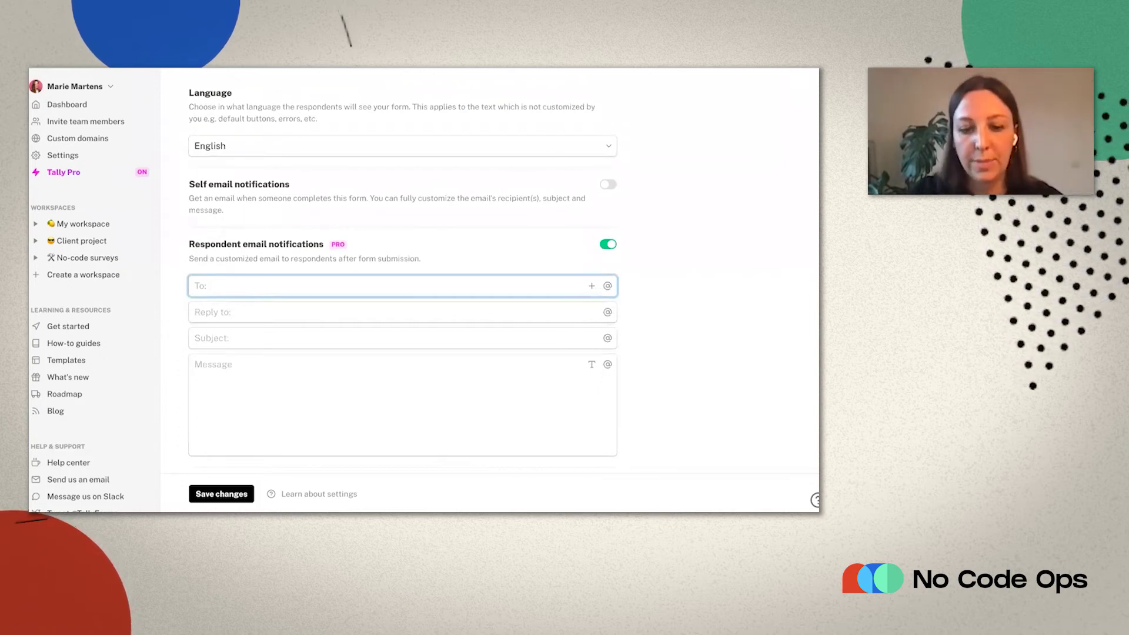
{"action": "type", "text": "@Youremail"}
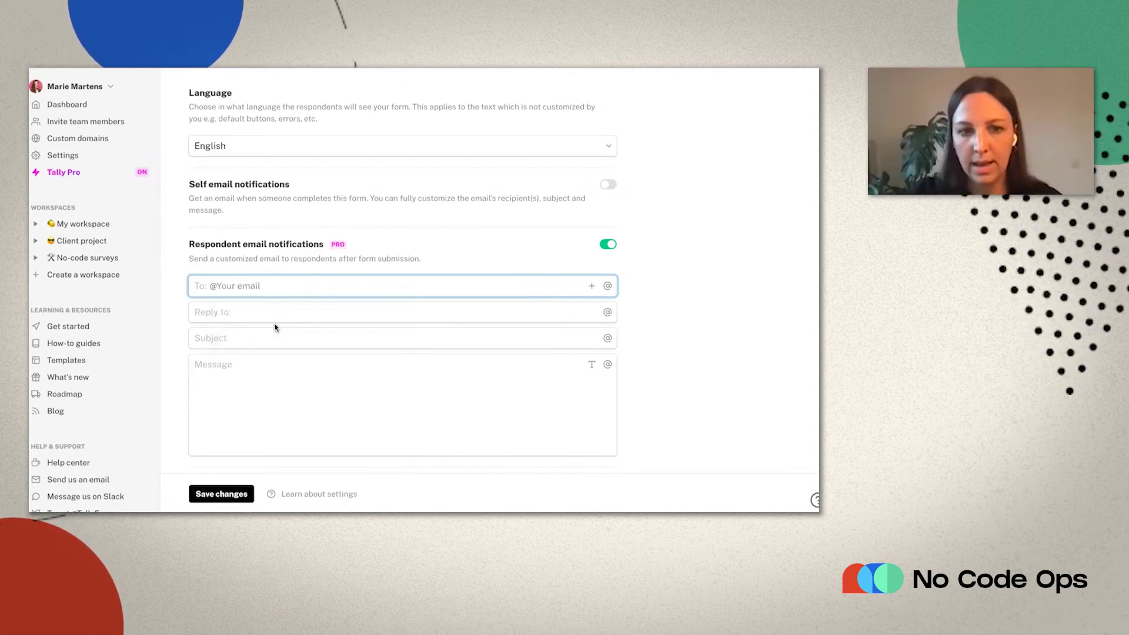
{"action": "left_click", "coordinate": [224, 378]}
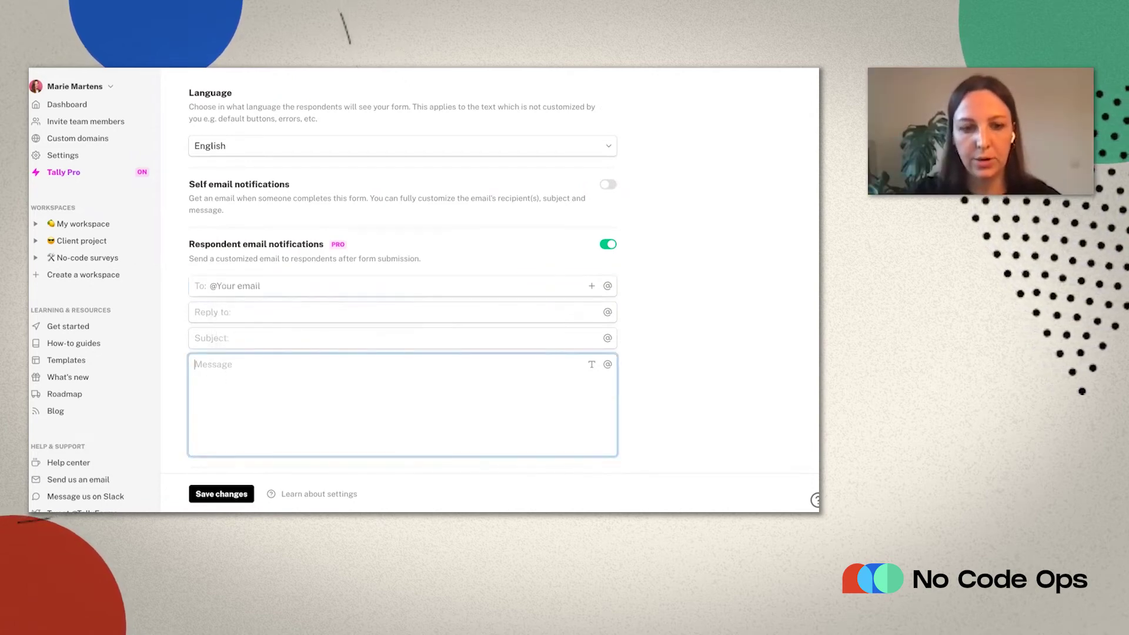
{"action": "type", "text": "Hey @na"}
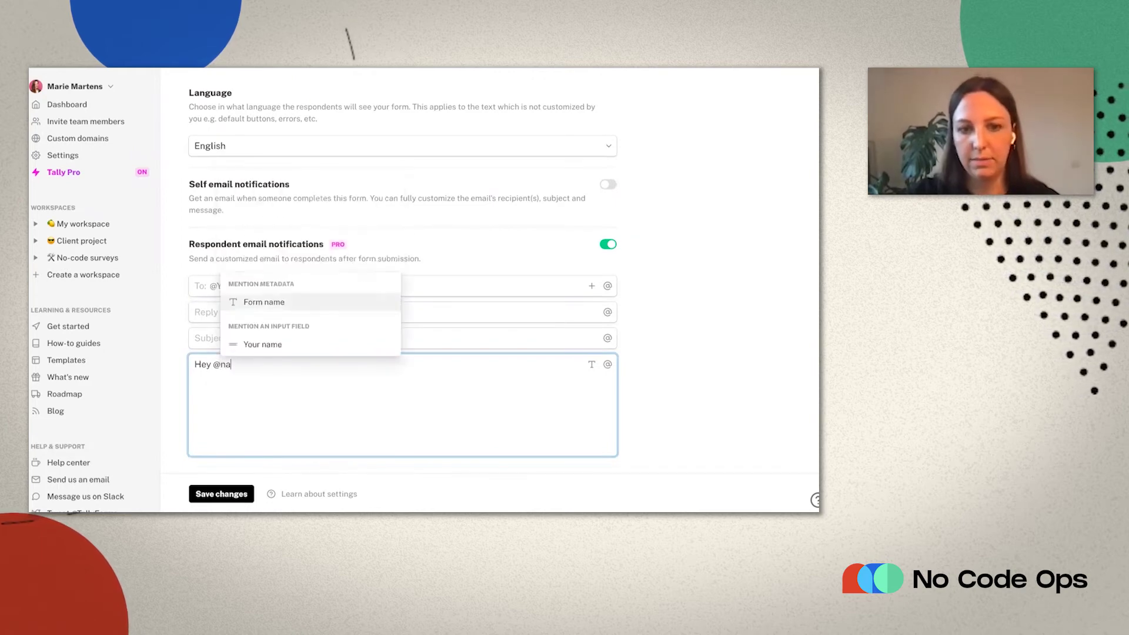
{"action": "left_click", "coordinate": [259, 345]}
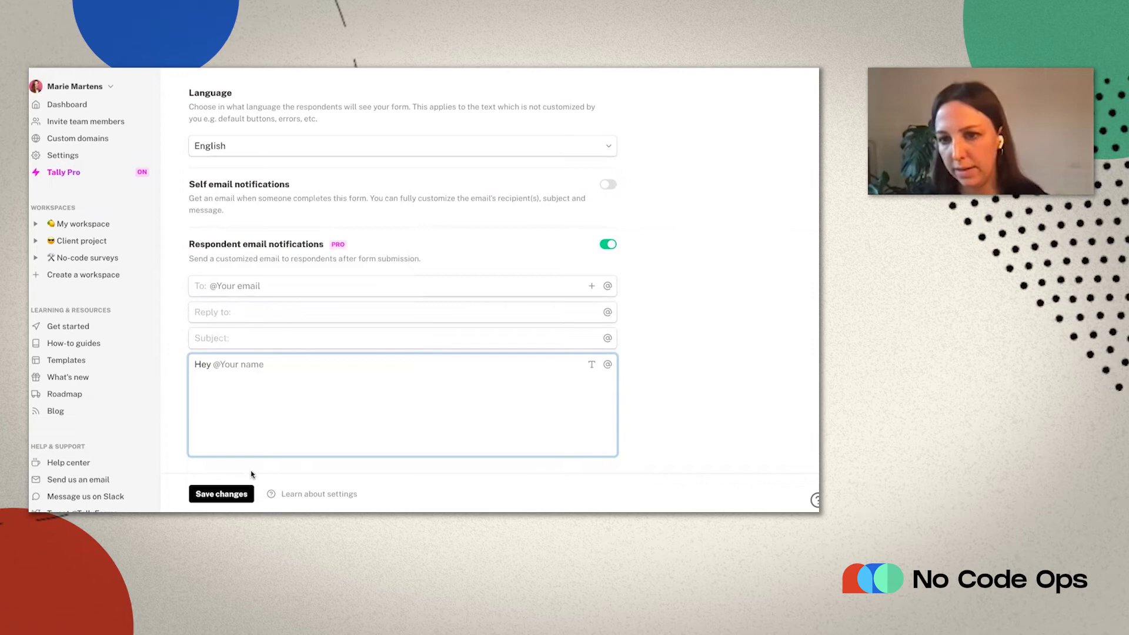
{"action": "scroll", "coordinate": [336, 438], "scroll_direction": "down", "scroll_amount": 4}
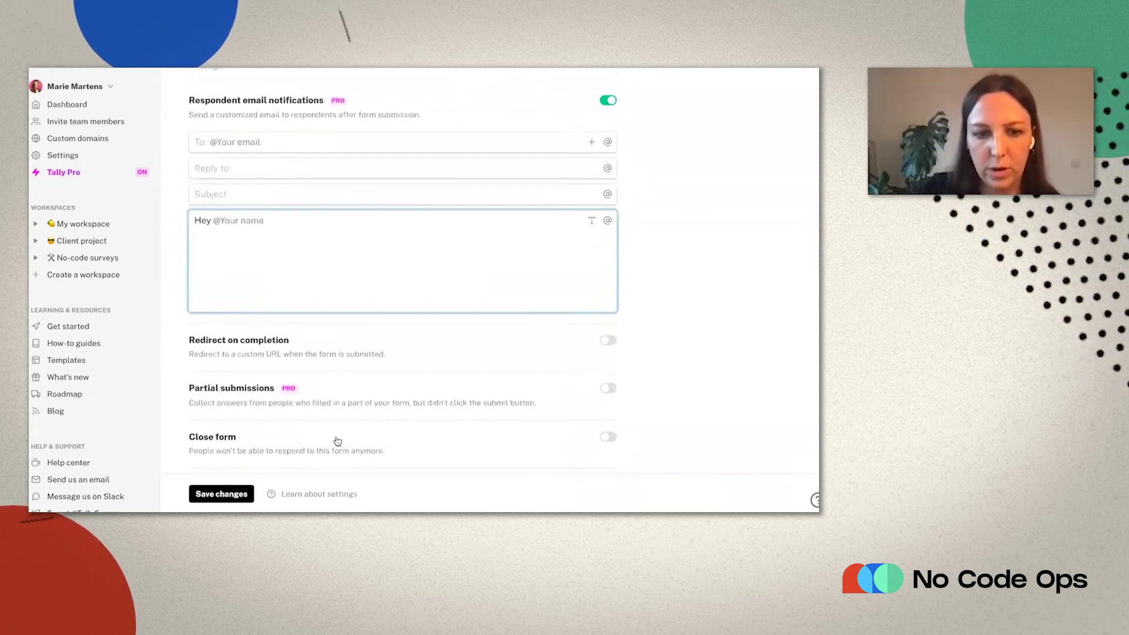
{"action": "scroll", "coordinate": [383, 323], "scroll_direction": "up", "scroll_amount": 6}
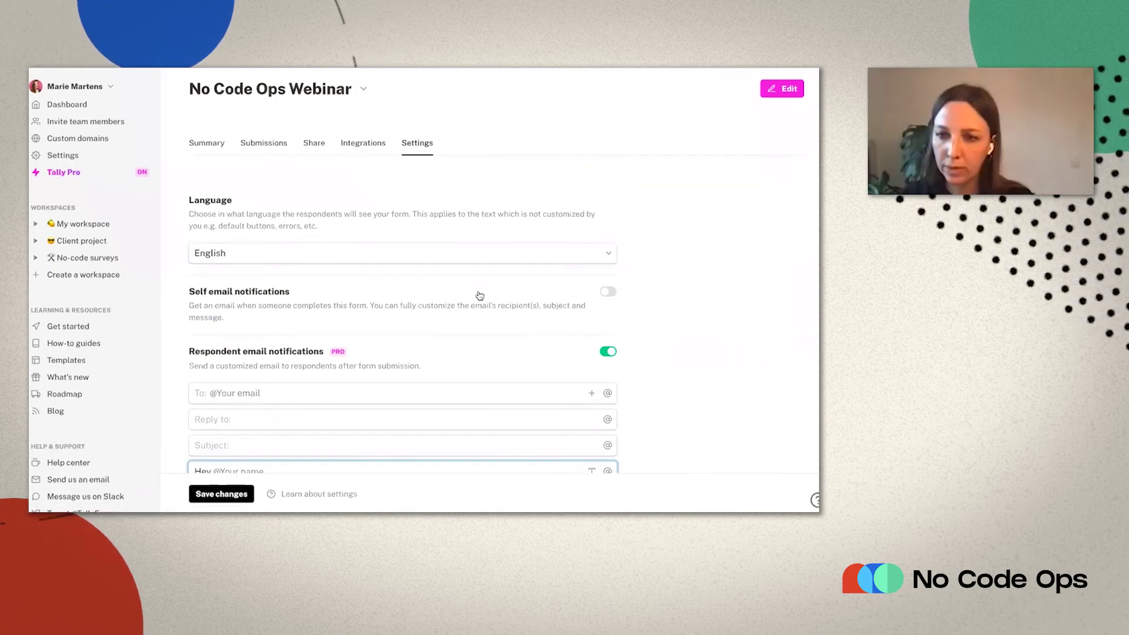
- Browse the Integrations tab's tools: Google Sheets, Notion, Webhooks, Airtable, Slack and more
{"action": "left_click", "coordinate": [363, 142]}
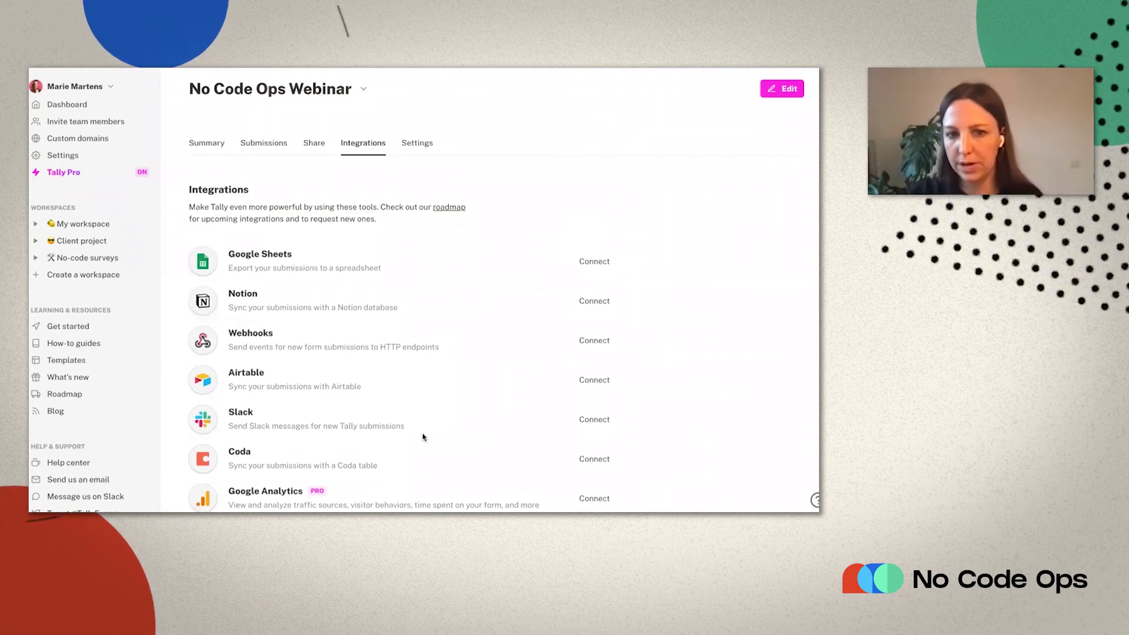
{"action": "scroll", "coordinate": [676, 366], "scroll_direction": "down", "scroll_amount": 2}
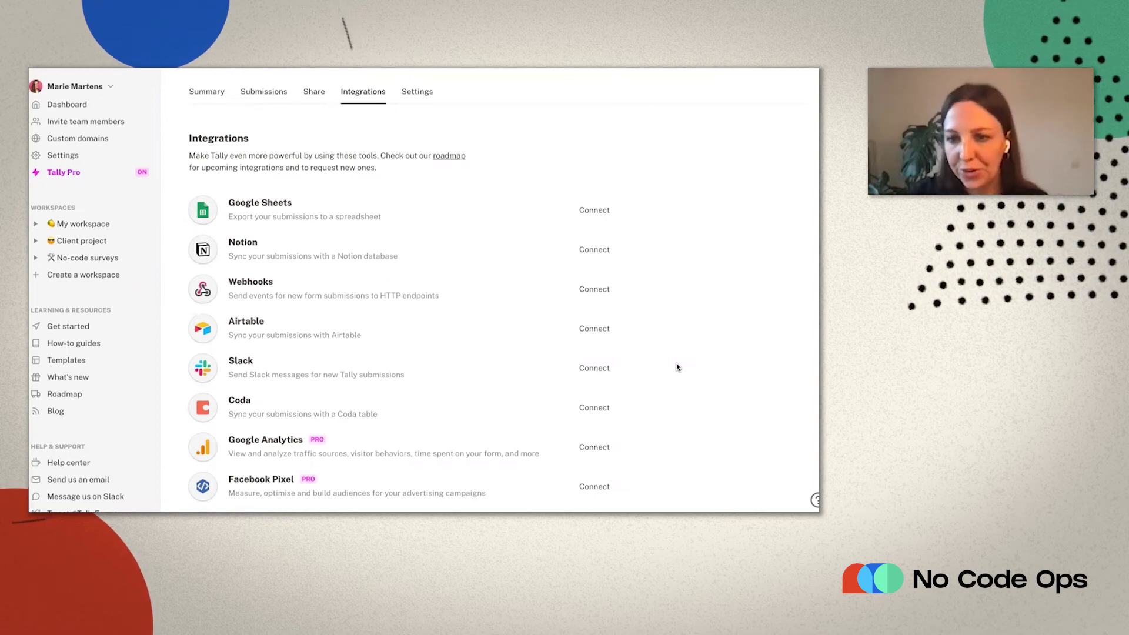
{"action": "scroll", "coordinate": [677, 368], "scroll_direction": "down", "scroll_amount": 5}
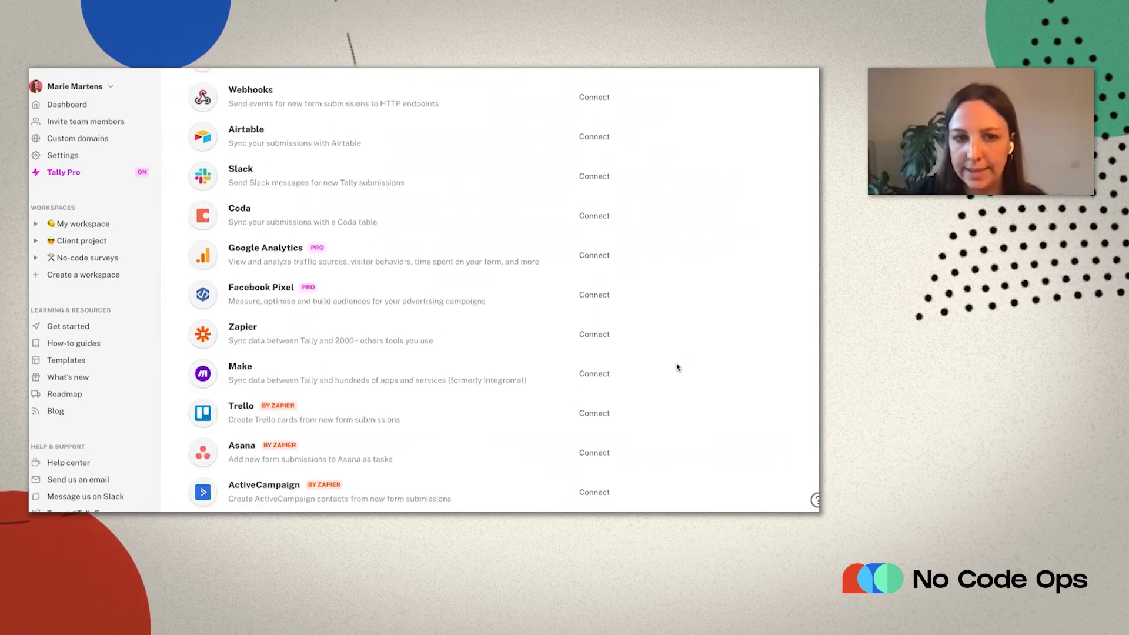
{"action": "scroll", "coordinate": [677, 367], "scroll_direction": "up", "scroll_amount": 4}
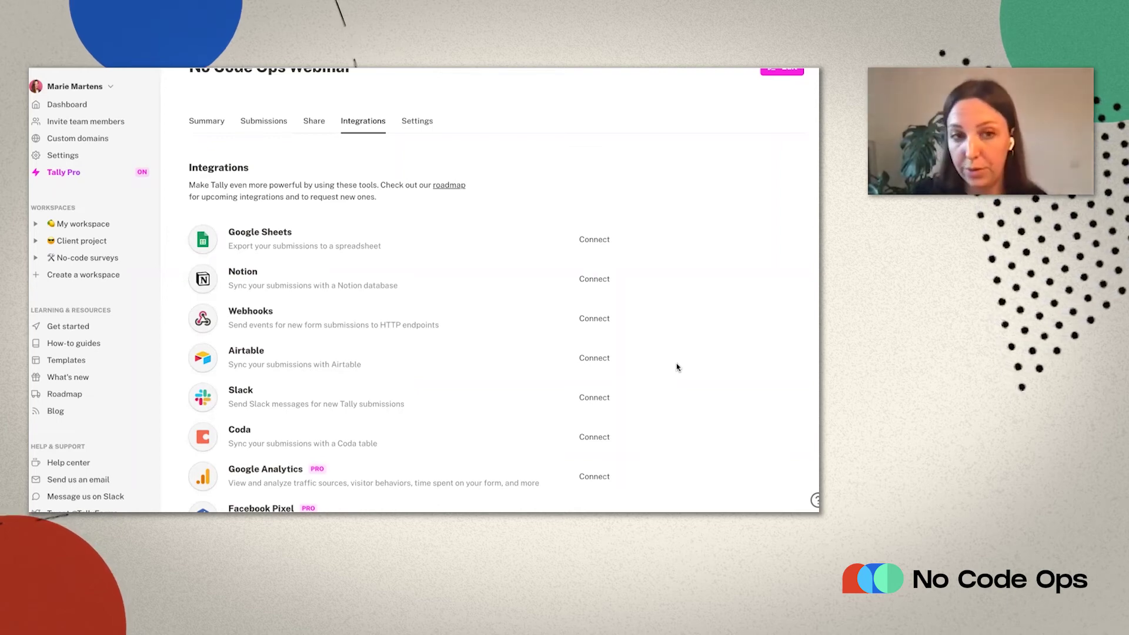
{"action": "scroll", "coordinate": [668, 294], "scroll_direction": "up", "scroll_amount": 1}
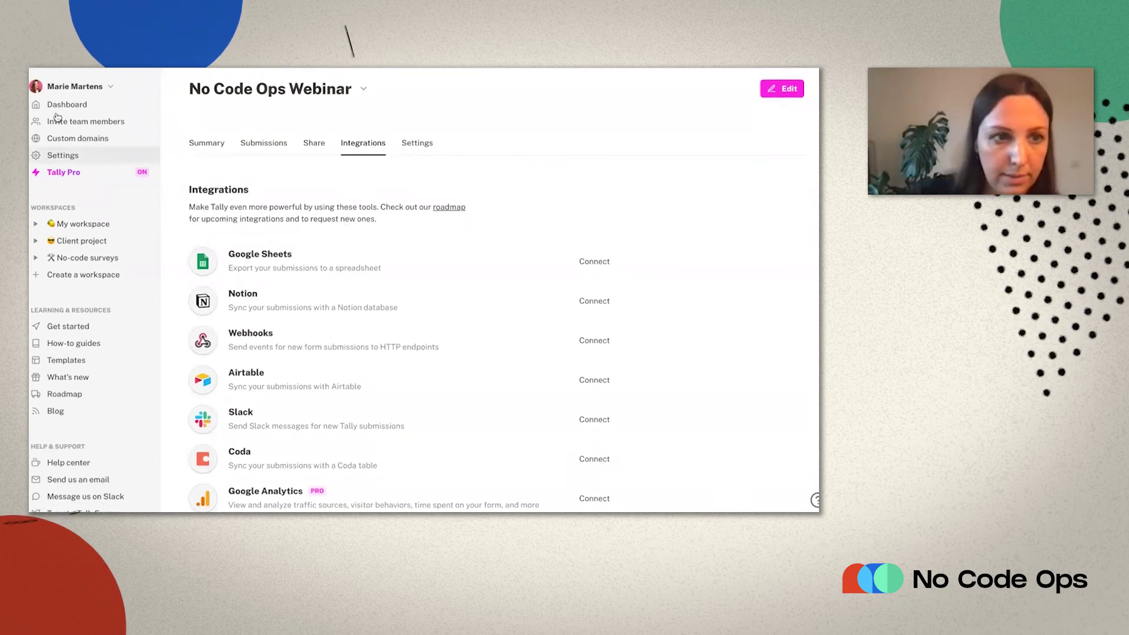
- From the Dashboard, open Custom domains and the demo.tally.so domain with its no-code-ops mapping
{"action": "left_click", "coordinate": [75, 108]}
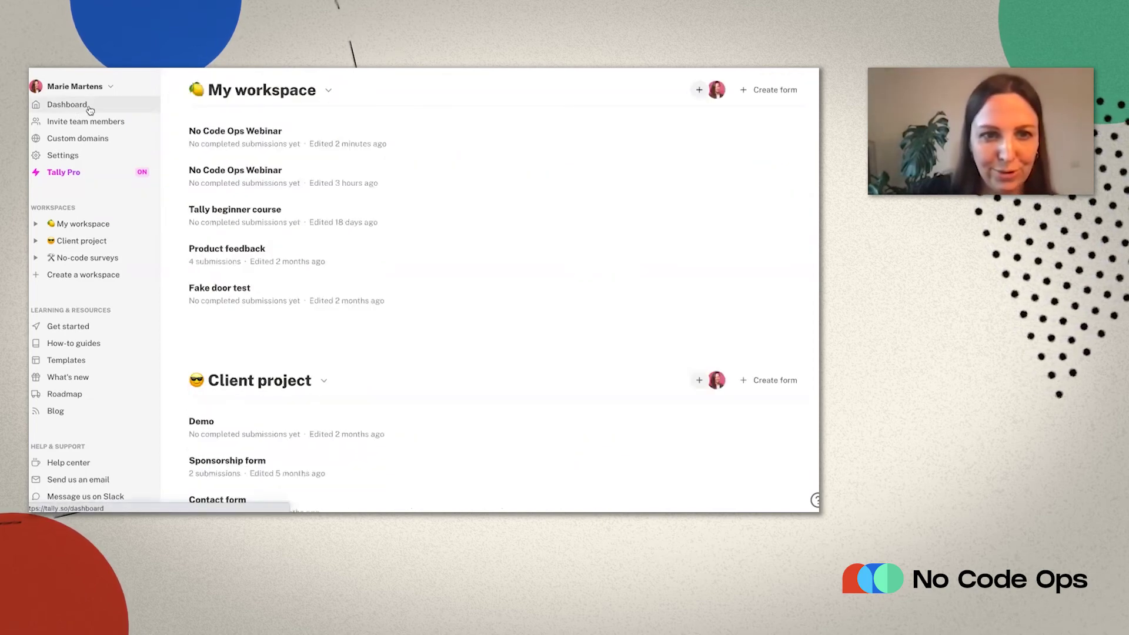
{"action": "left_click", "coordinate": [85, 140]}
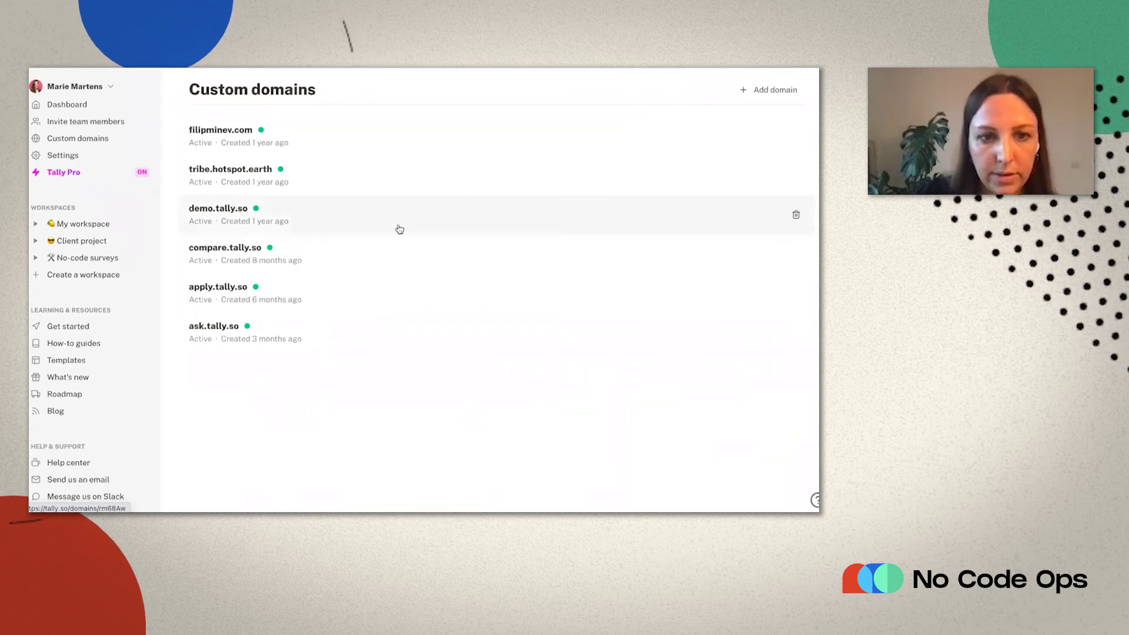
{"action": "left_click", "coordinate": [398, 227]}
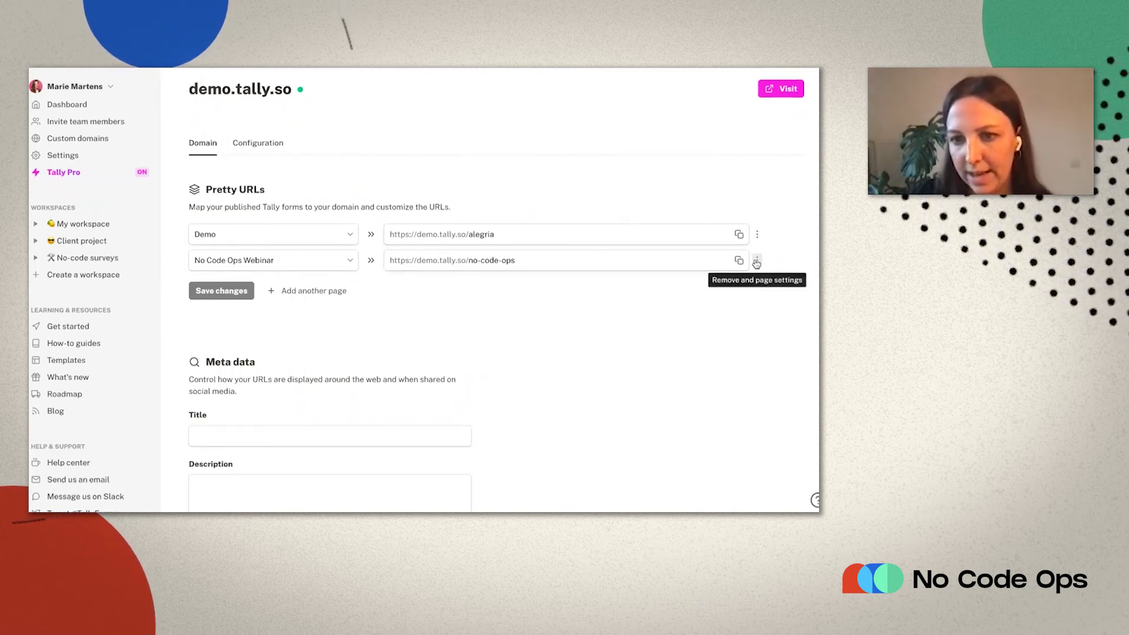
{"action": "left_click", "coordinate": [757, 260]}
{"action": "left_click", "coordinate": [739, 273]}
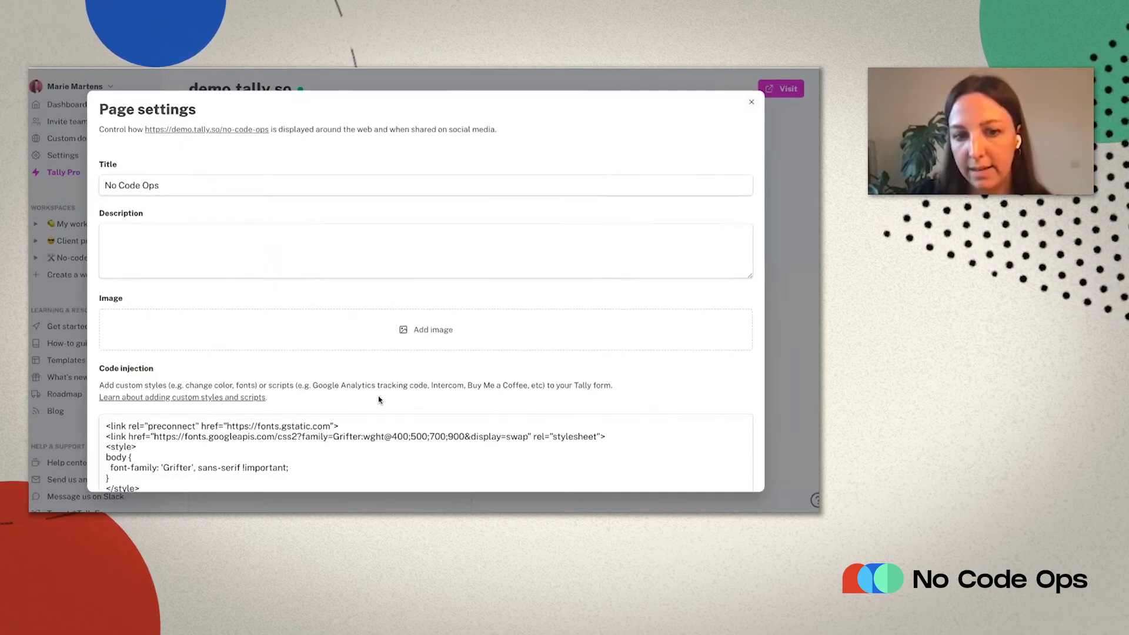
{"action": "scroll", "coordinate": [379, 399], "scroll_direction": "down", "scroll_amount": 2}
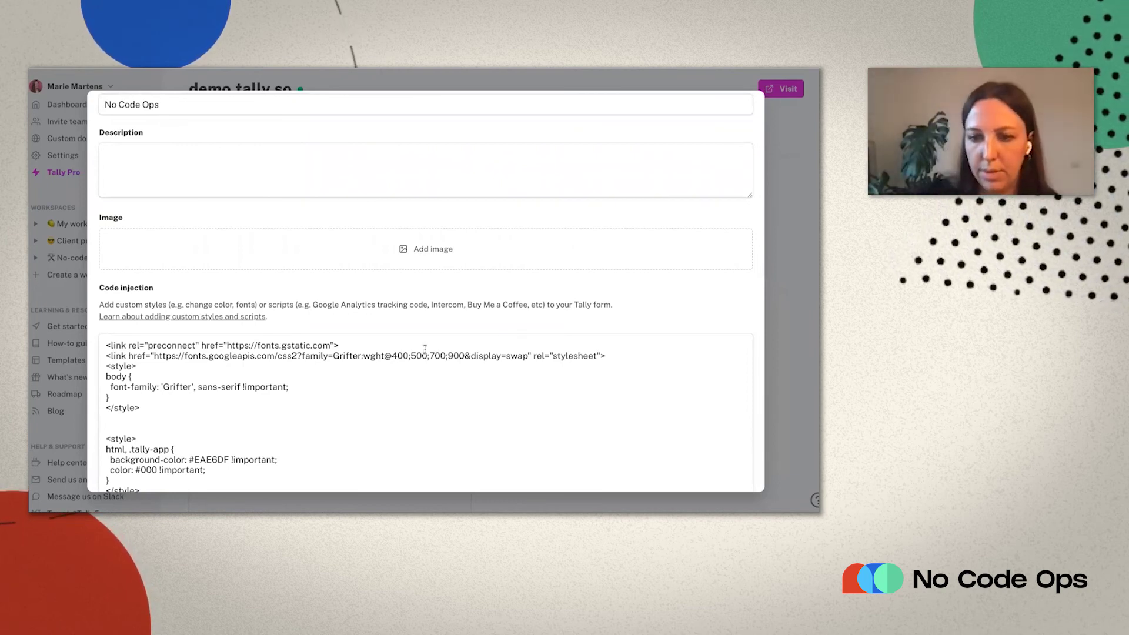
{"action": "scroll", "coordinate": [411, 365], "scroll_direction": "up", "scroll_amount": 3}
{"action": "left_click", "coordinate": [750, 107]}
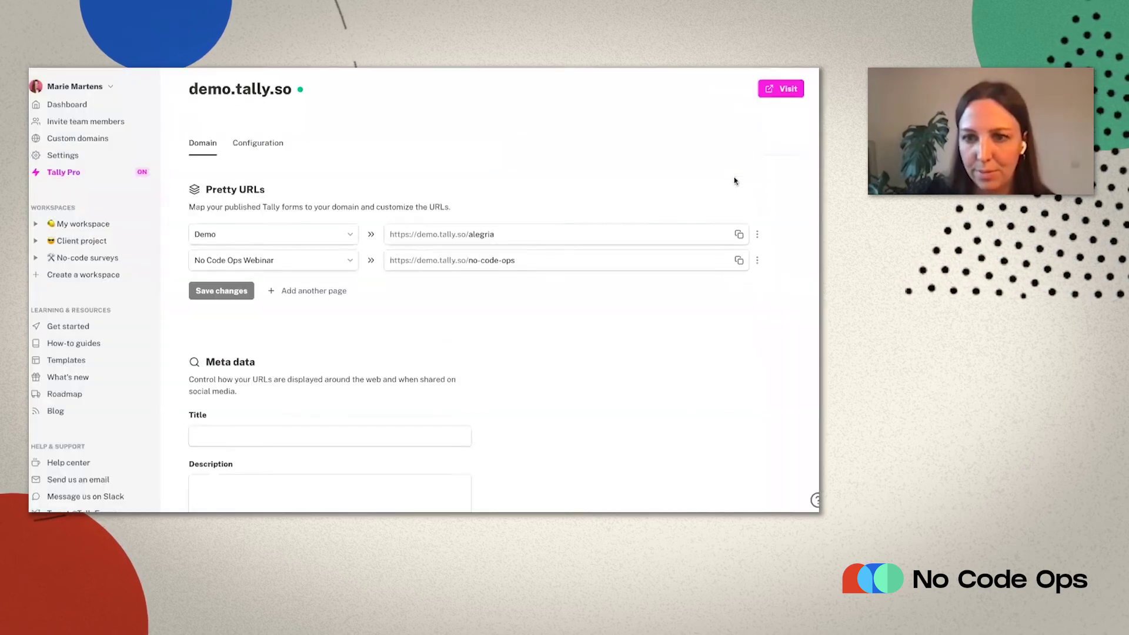
{"action": "left_click", "coordinate": [738, 260]}
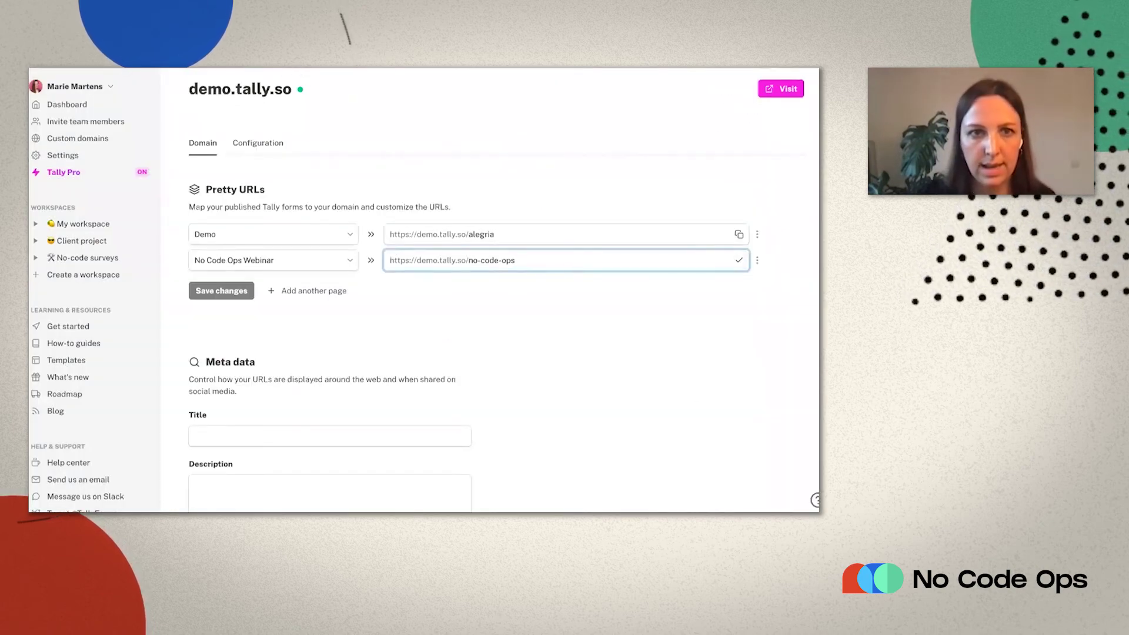
{"action": "key", "text": "ctrl+t"}
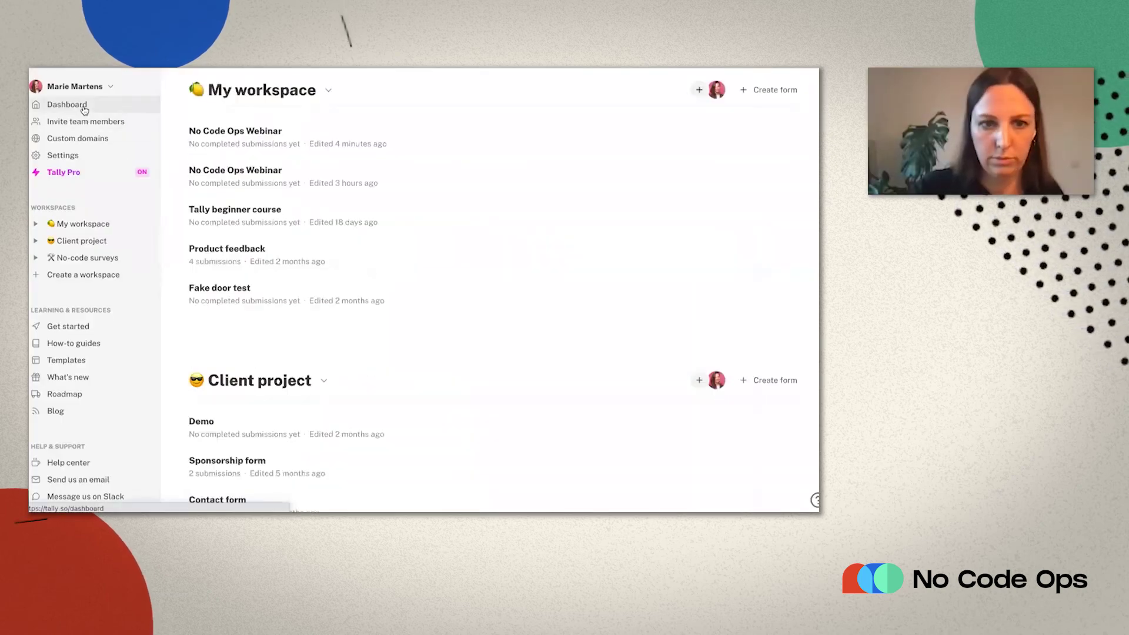
- Open Product feedback's Submissions, expand the first of its four responses, then close it
{"action": "left_click", "coordinate": [371, 261]}
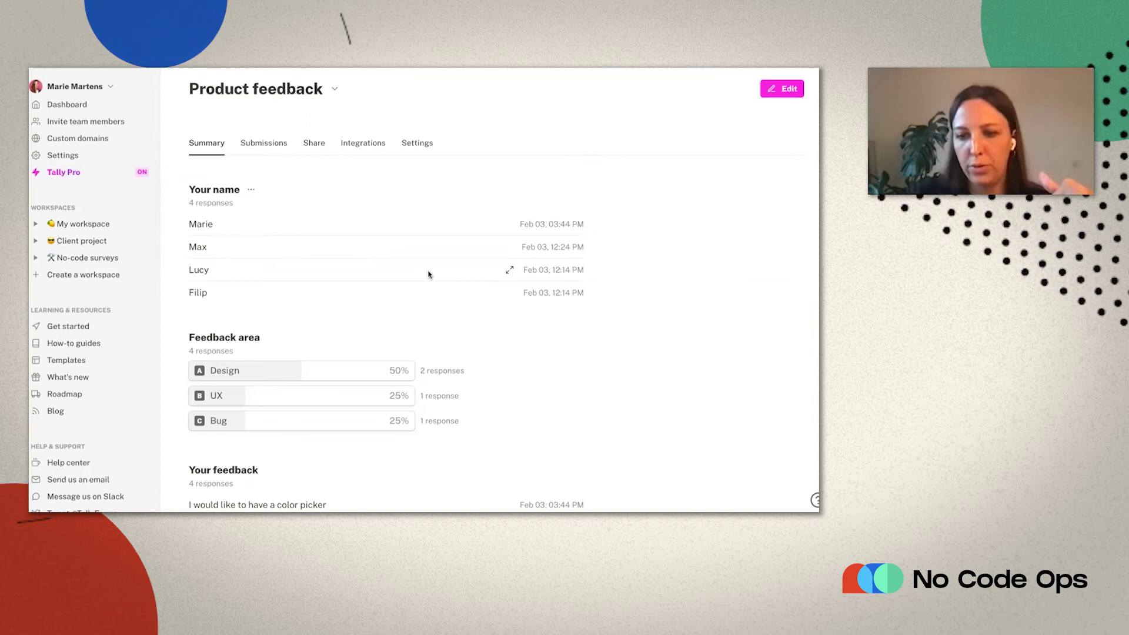
{"action": "left_click", "coordinate": [251, 144]}
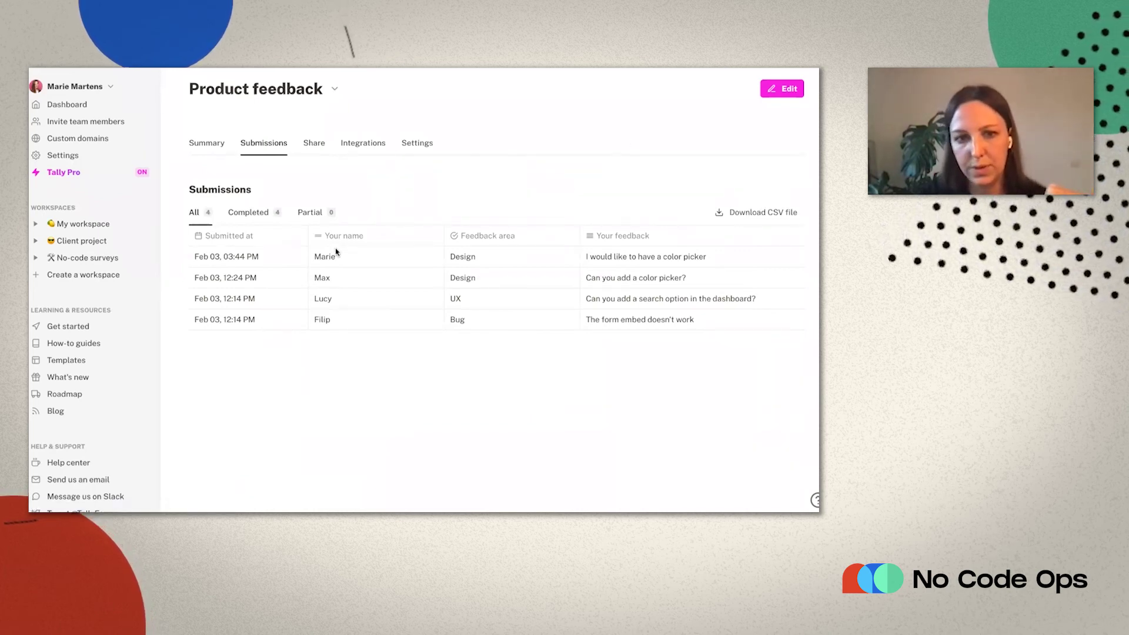
{"action": "mouse_move", "coordinate": [297, 257]}
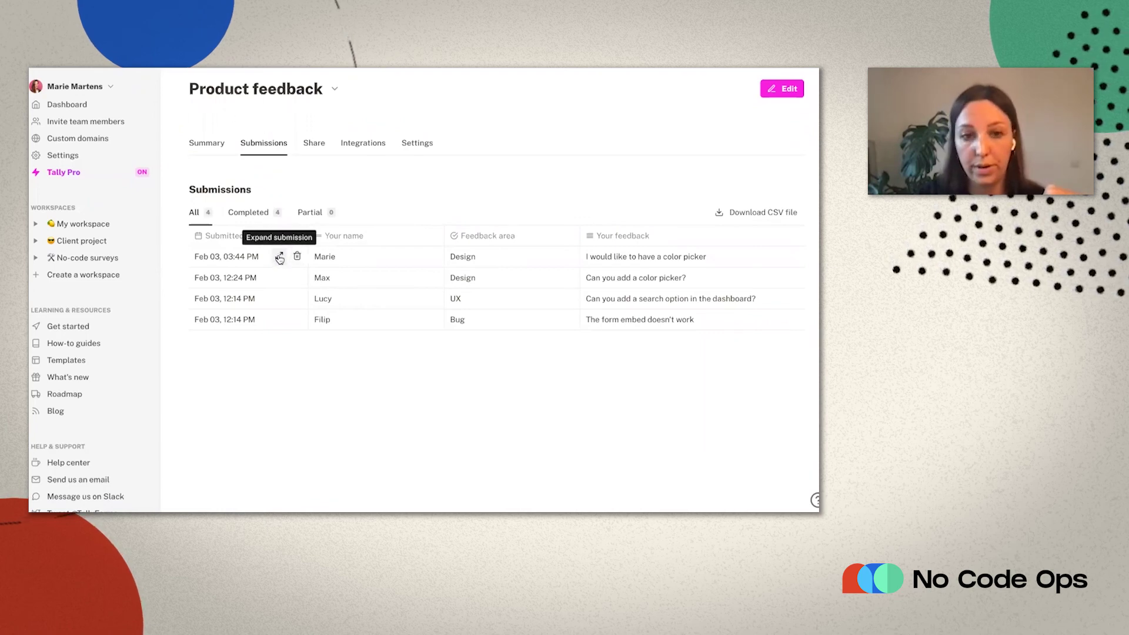
{"action": "left_click", "coordinate": [279, 257]}
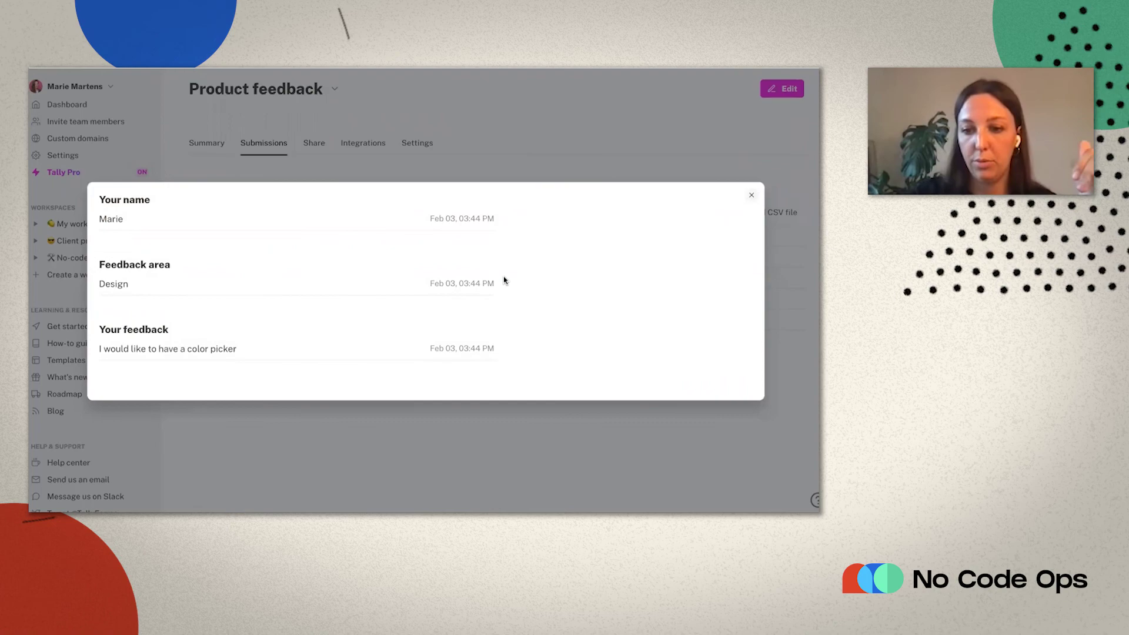
{"action": "left_click", "coordinate": [751, 197]}
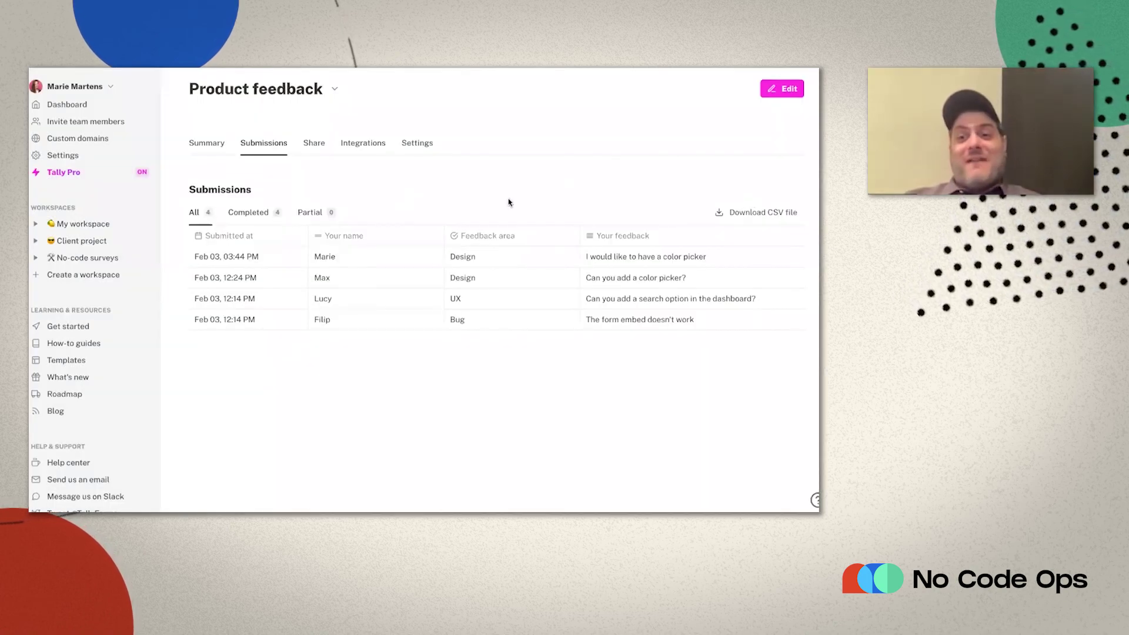